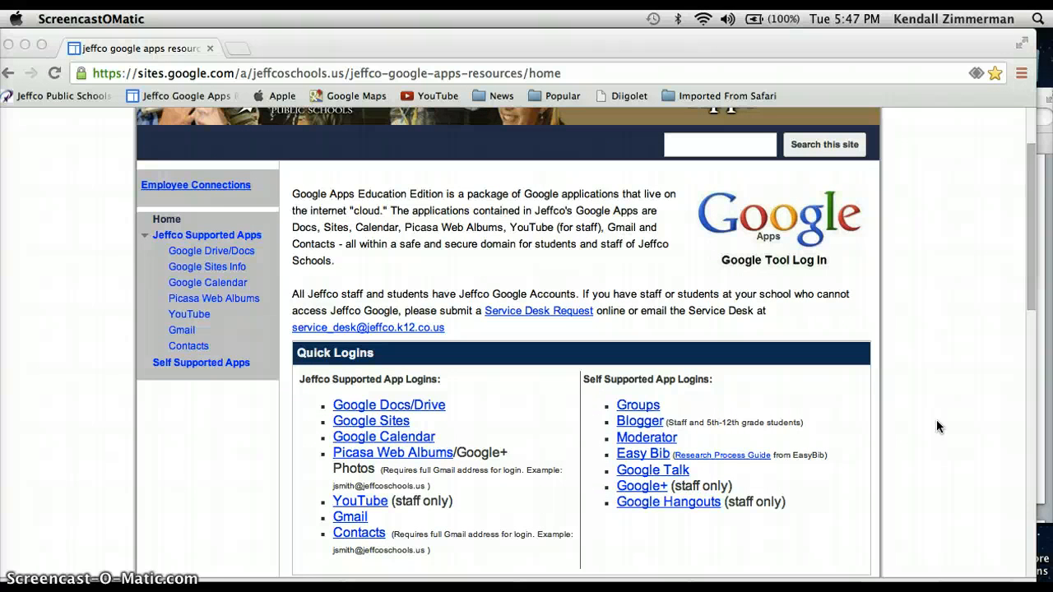
Go to google.com and return to the Jeffco Google Apps resources page.
scroll(587, 309, up, 3)
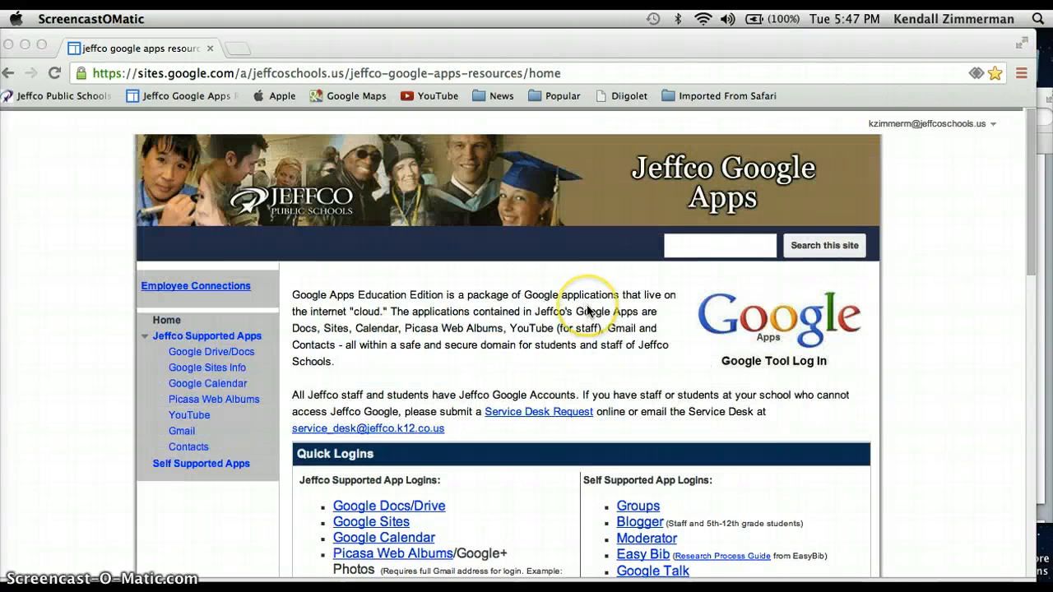
click(255, 75)
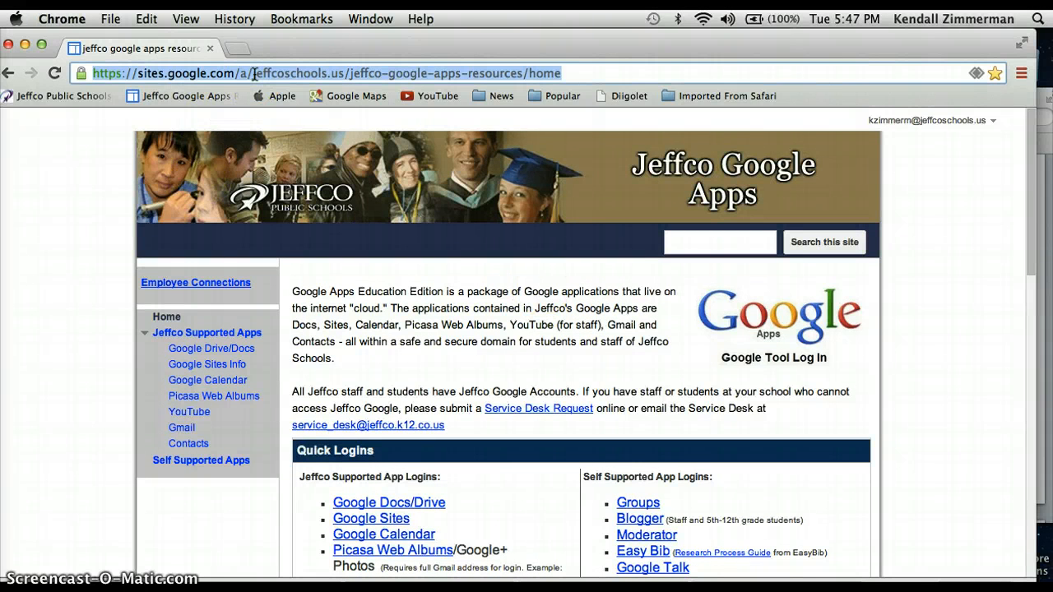
text(google.com)
key(Return)
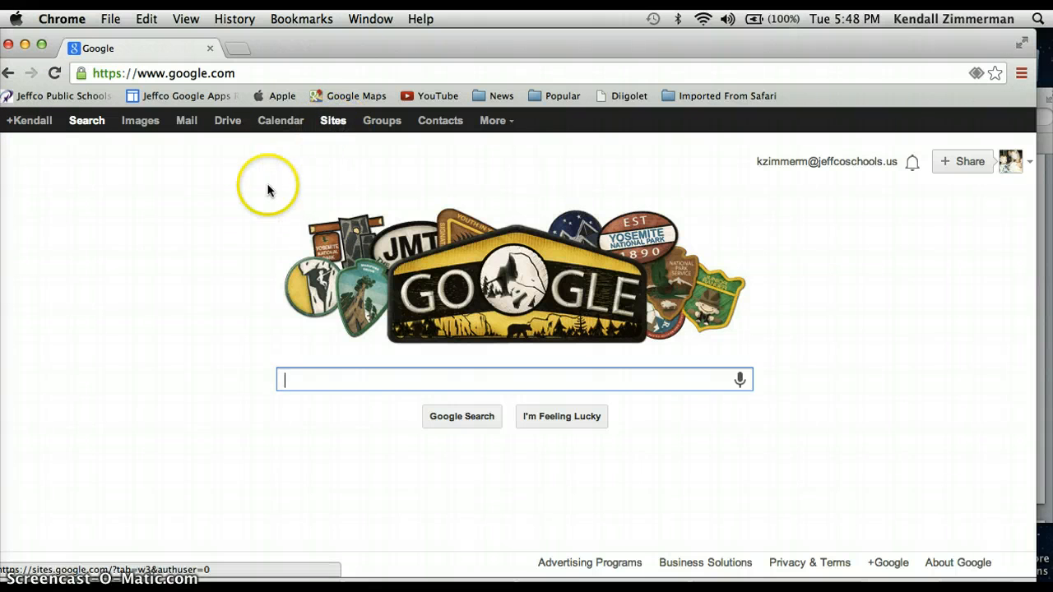
scroll(267, 190, left, 5)
Open Google Sites from the Jeffco quick logins and start creating a new site.
scroll(533, 368, down, 3)
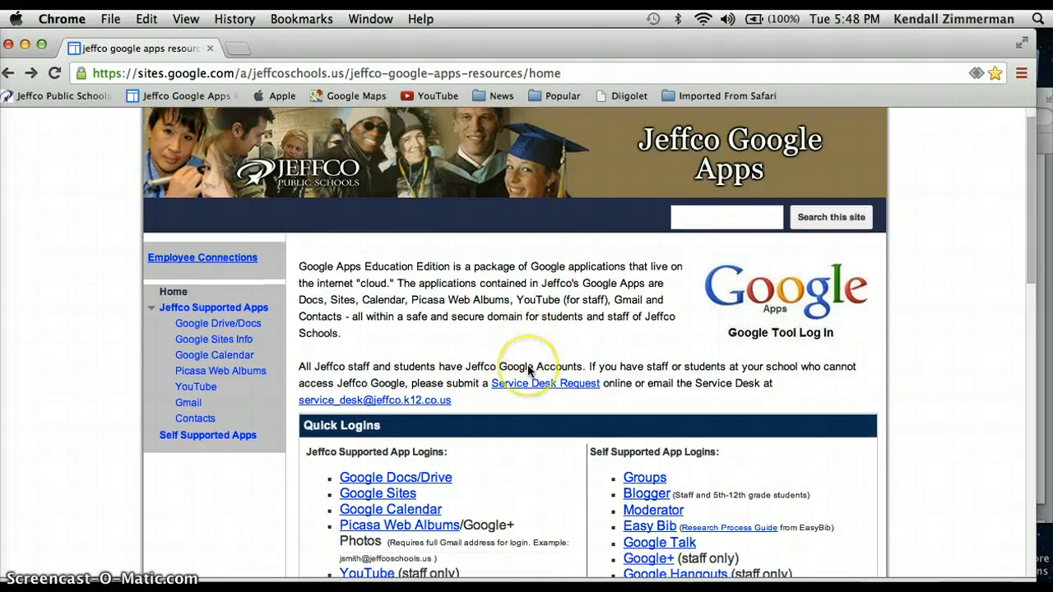
scroll(527, 365, down, 2)
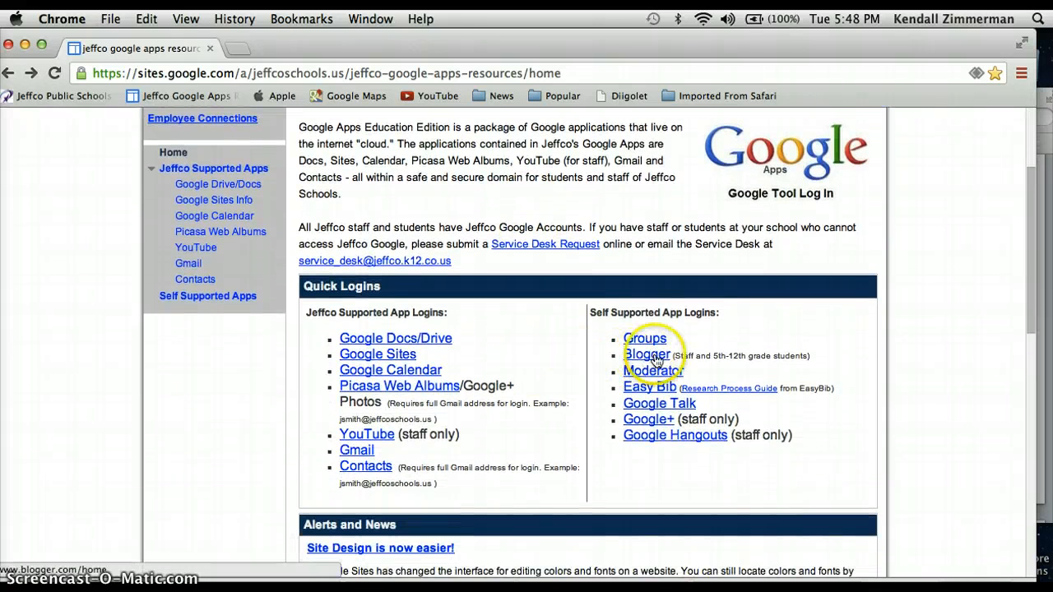
click(392, 359)
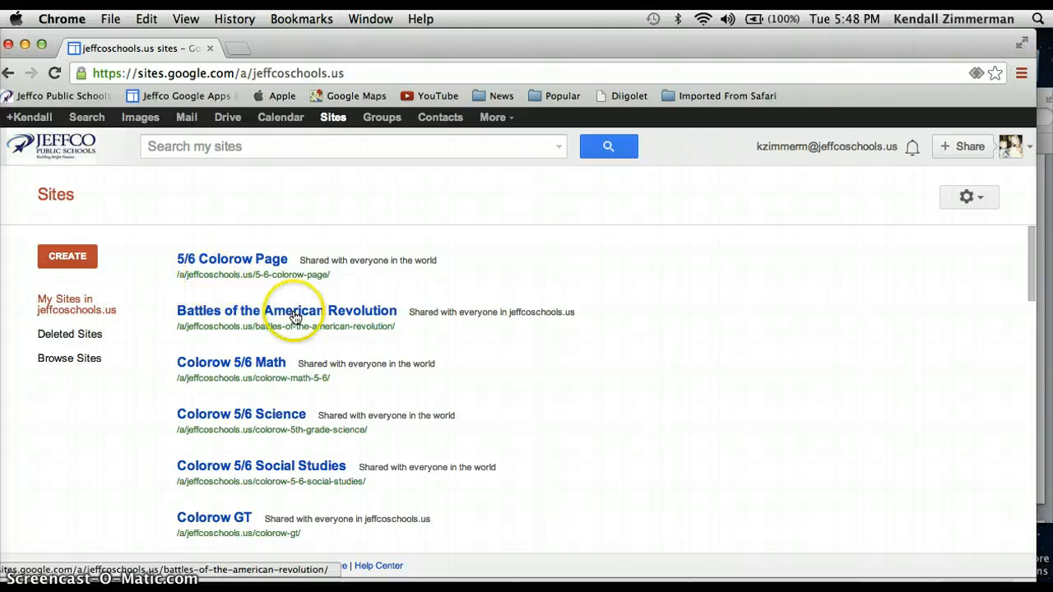
click(70, 258)
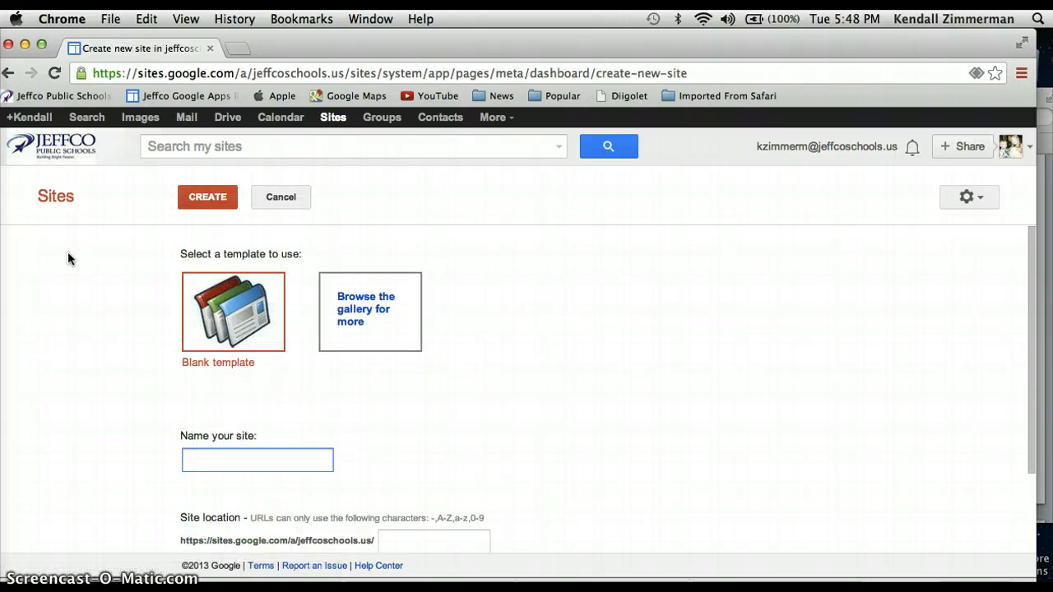
Search the site template gallery for "Colorow Writing".
click(358, 316)
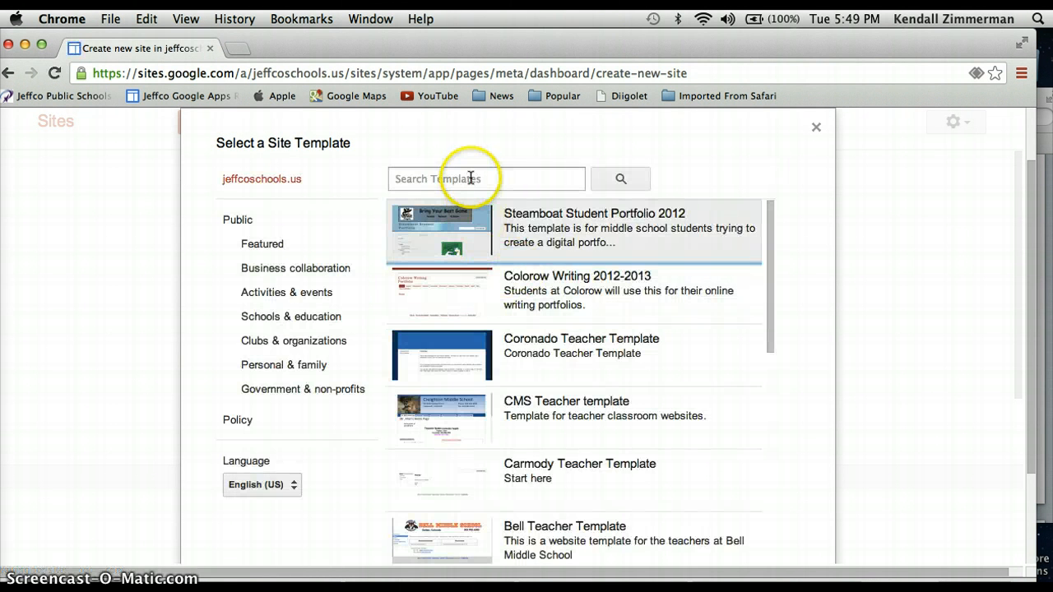
click(509, 178)
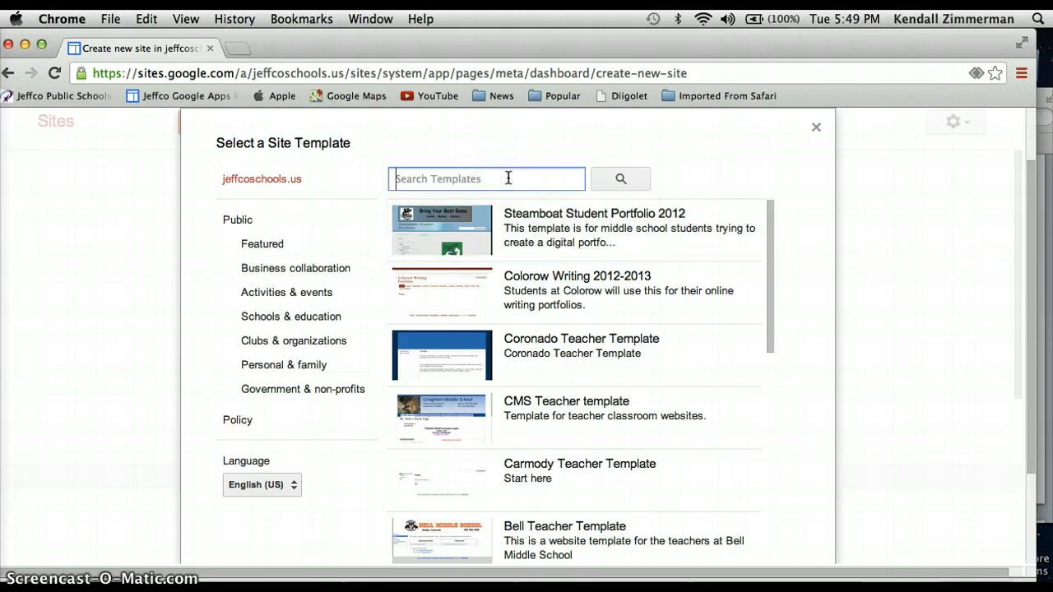
text(Colorow Writing)
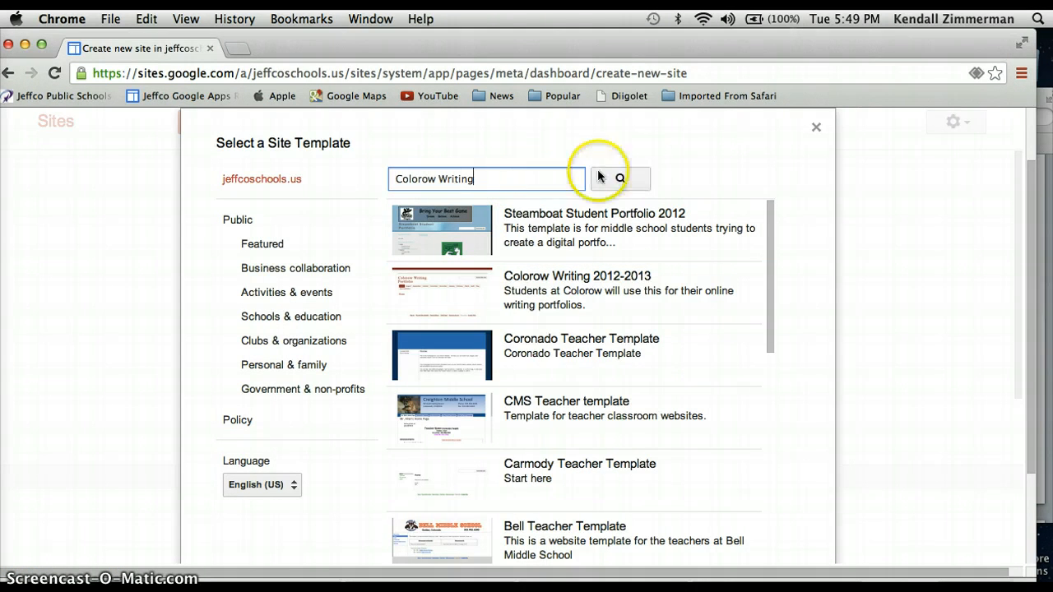
click(624, 178)
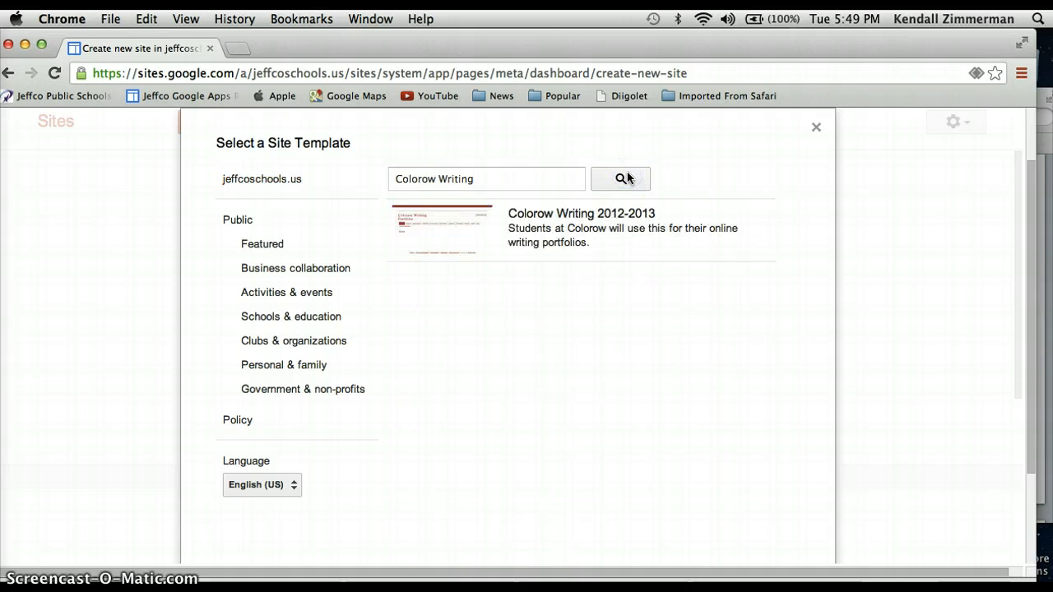
Choose the Colorow Writing 2012-2013 template for the new site.
click(550, 245)
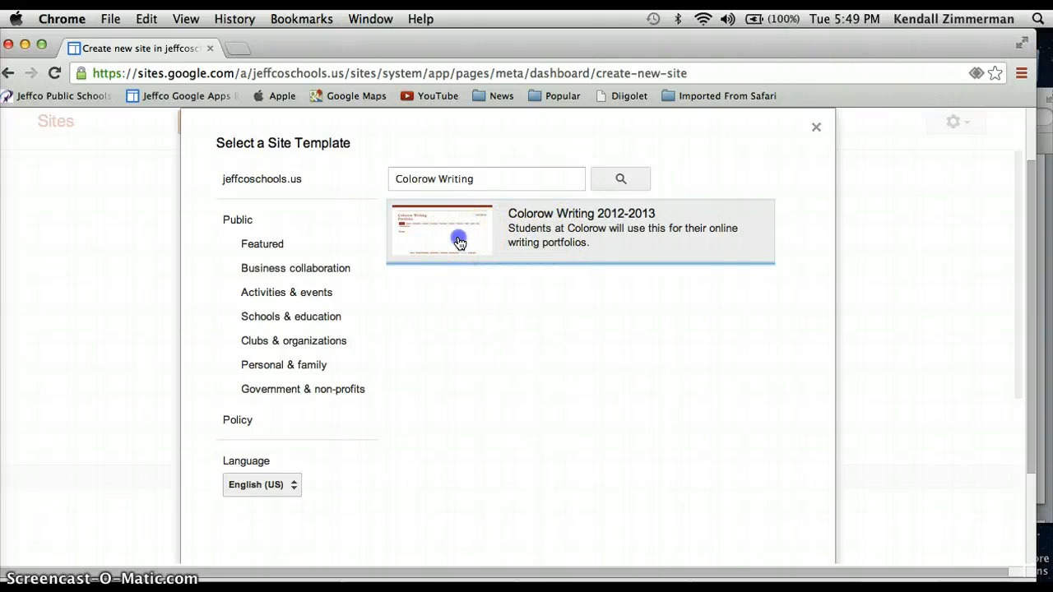
click(459, 242)
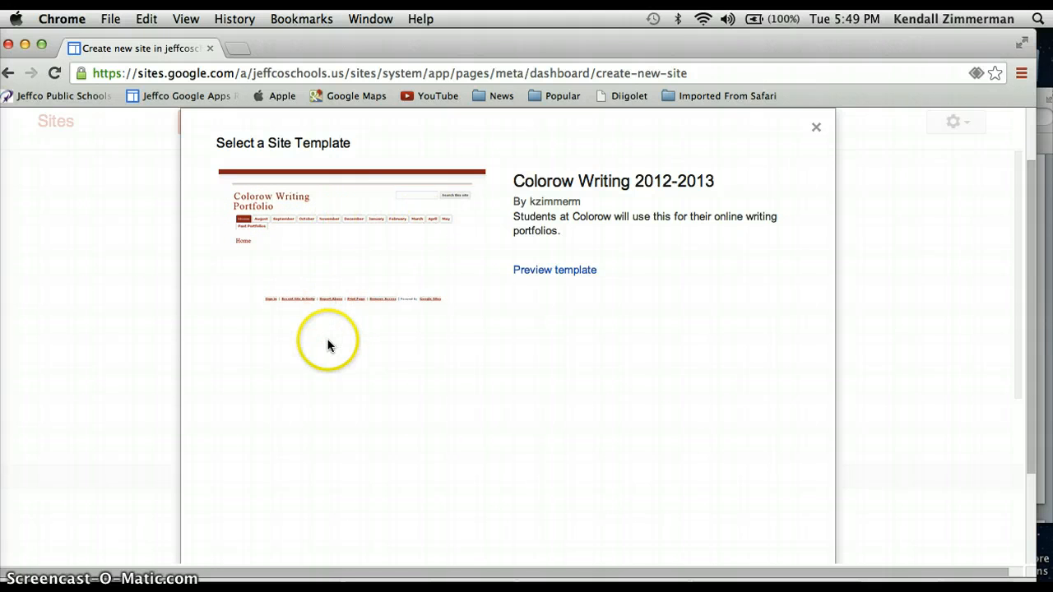
scroll(327, 346, down, 5)
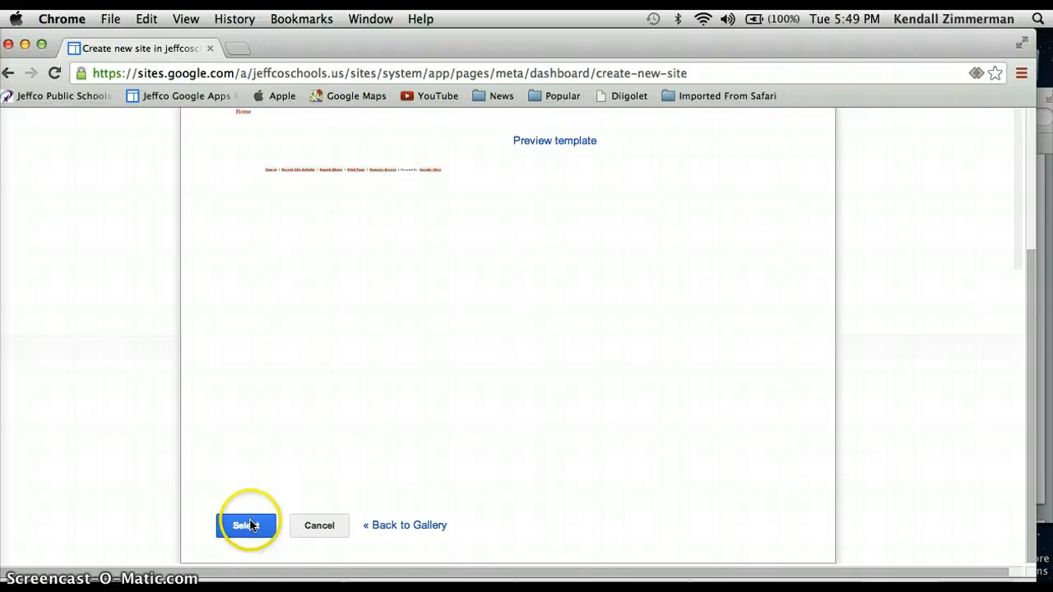
click(250, 524)
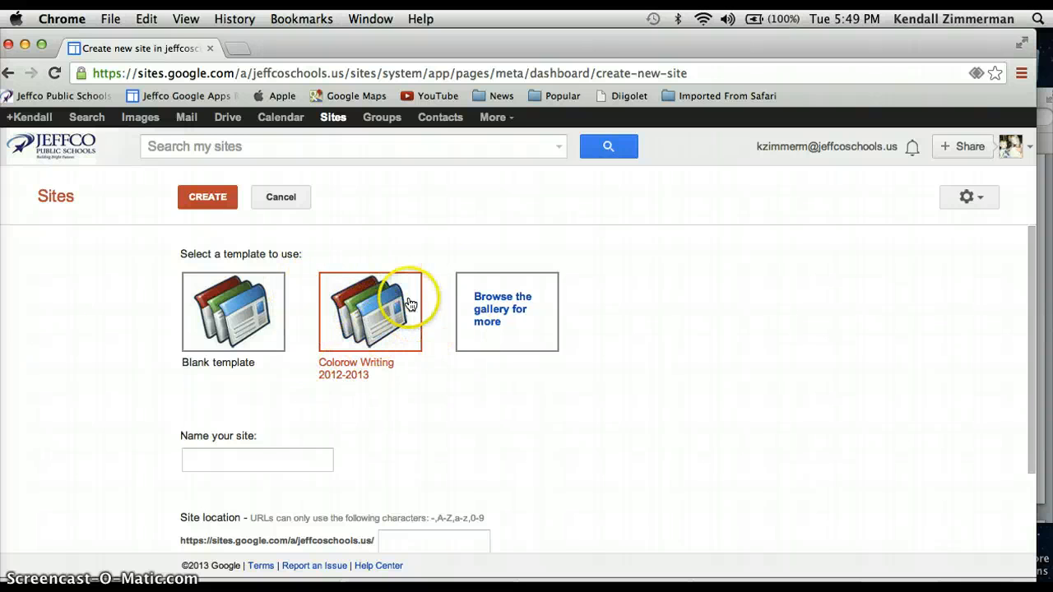
click(242, 323)
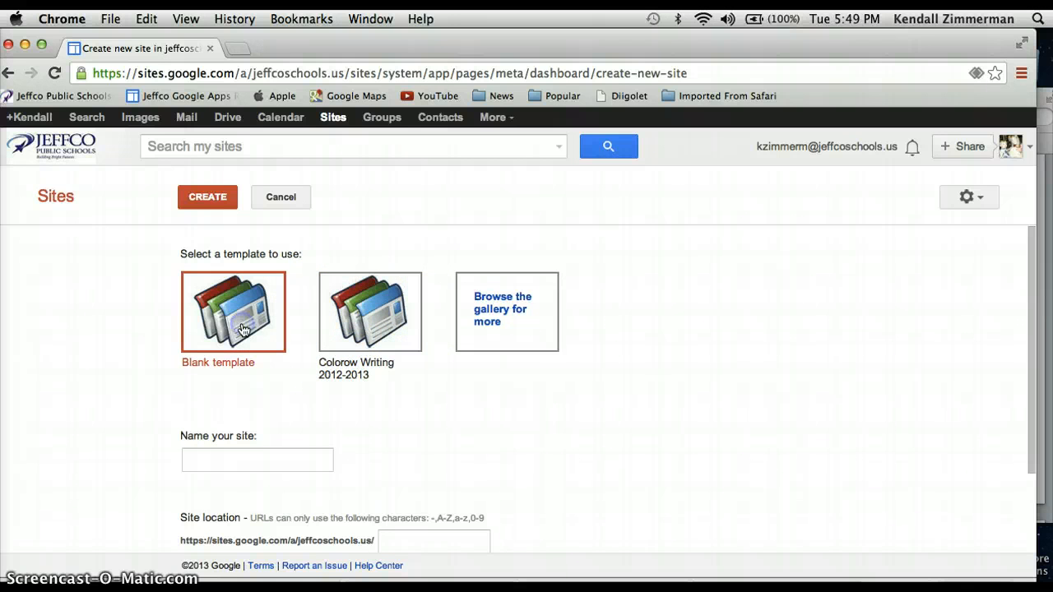
click(362, 342)
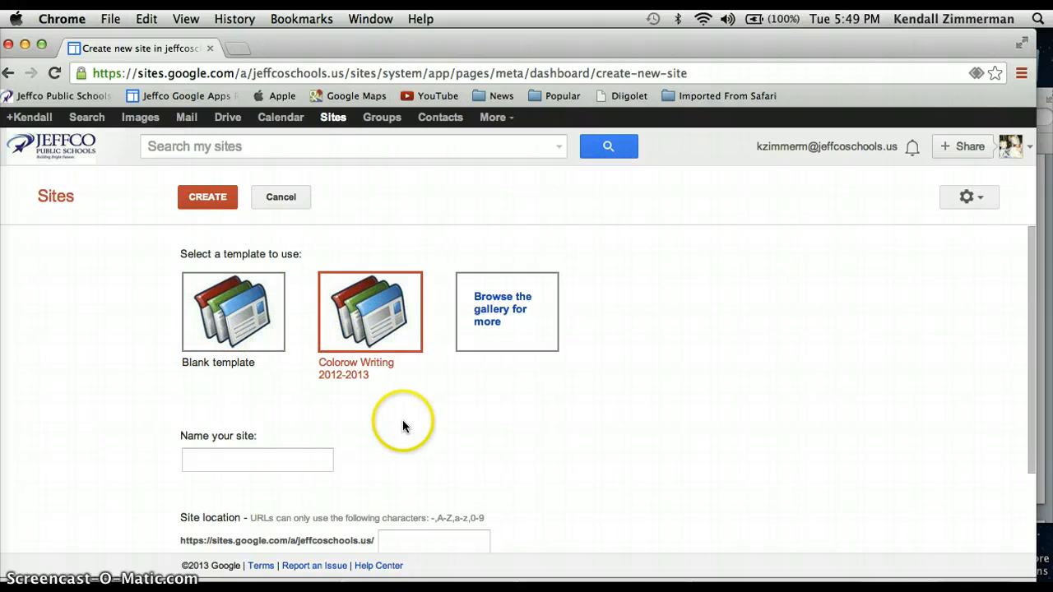
Name the site with the owner's first name in the possessive, followed by "Writing Portfolio".
scroll(390, 424, down, 3)
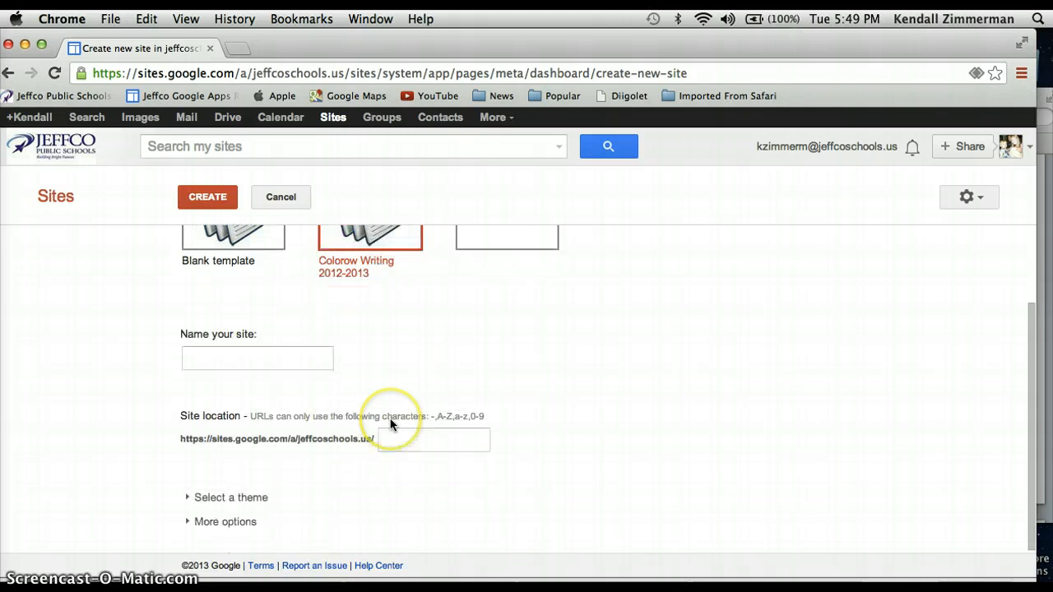
click(261, 363)
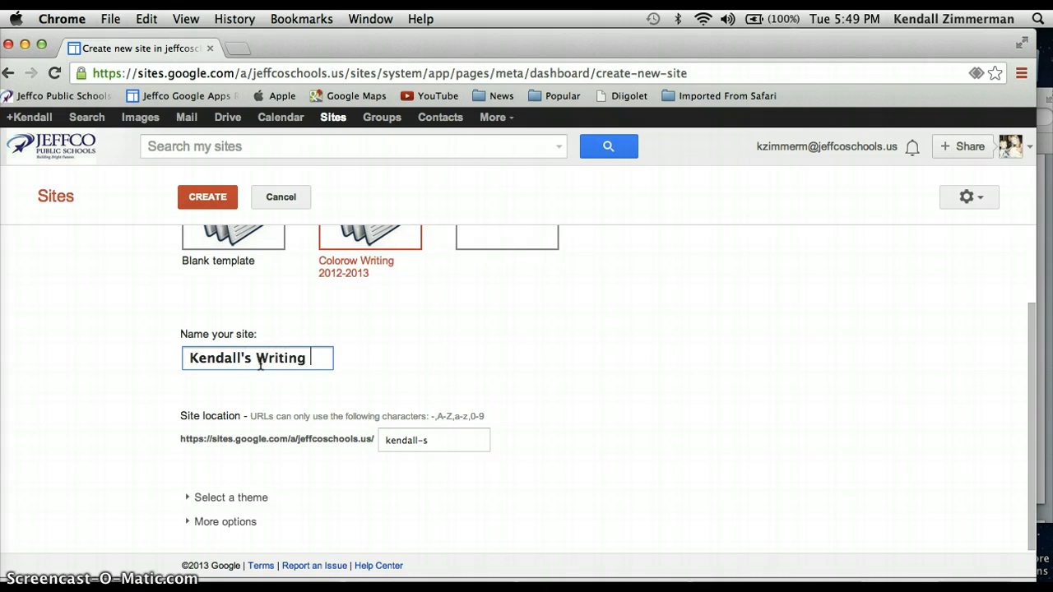
text(Kendall's Writing Portfolio)
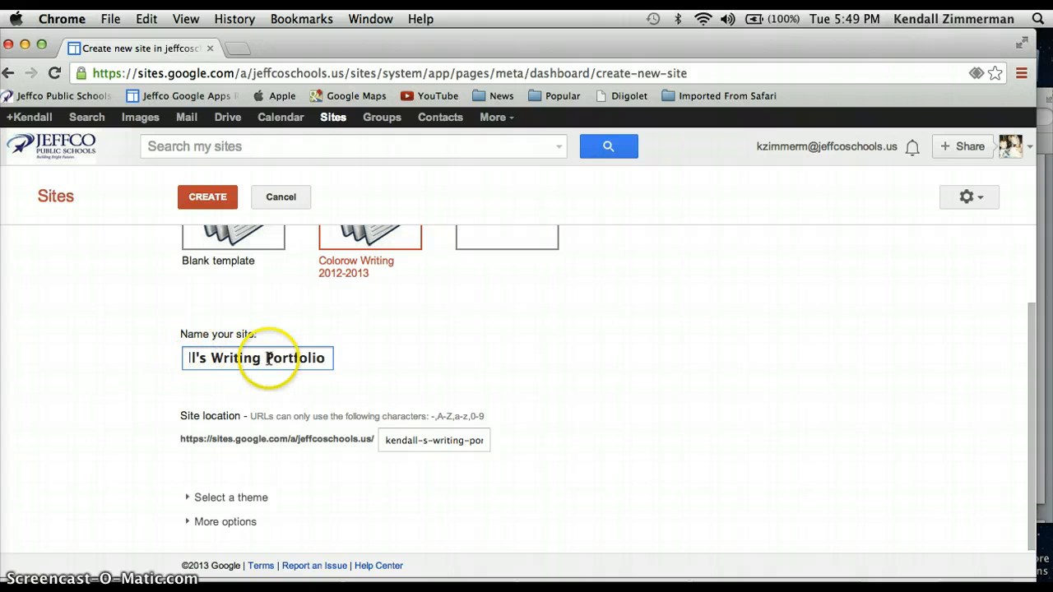
Review the full text of the site name from beginning to end for correctness.
click(199, 355)
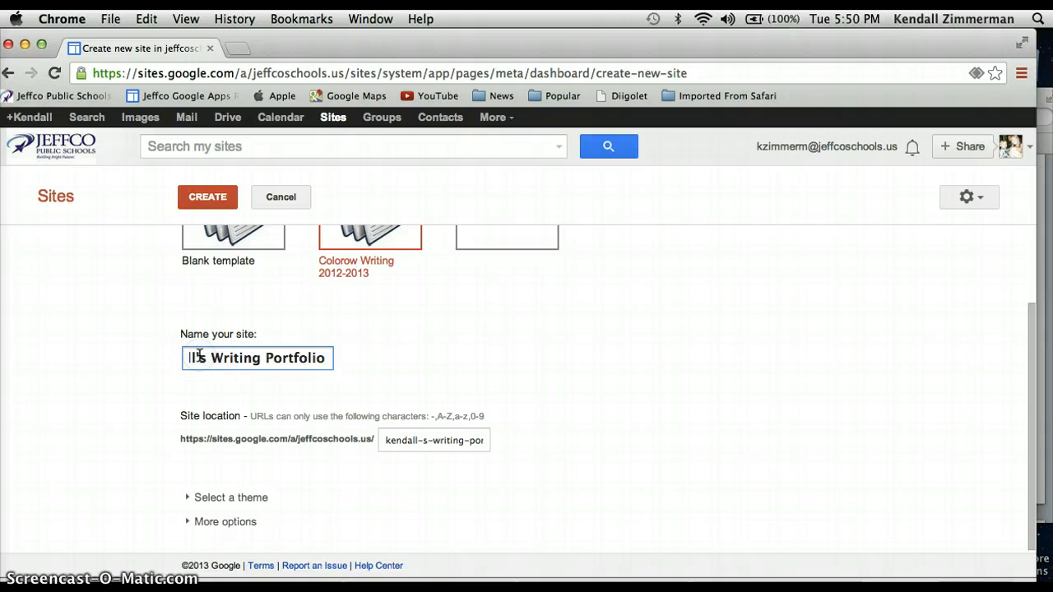
key(Left)
key(Left)
key(Left)
key(Left)
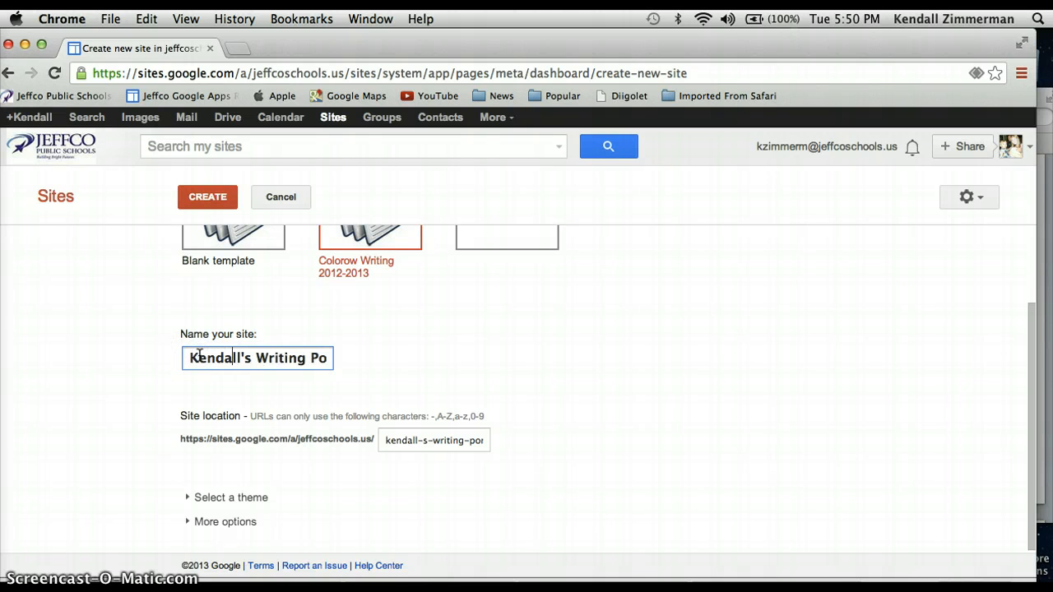
key(Right)
key(Right)
key(BackSpace)
key(Right)
key(Right)
key(Right)
key(Right)
key(Right)
key(Right)
key(Right)
key(Right)
key(Right)
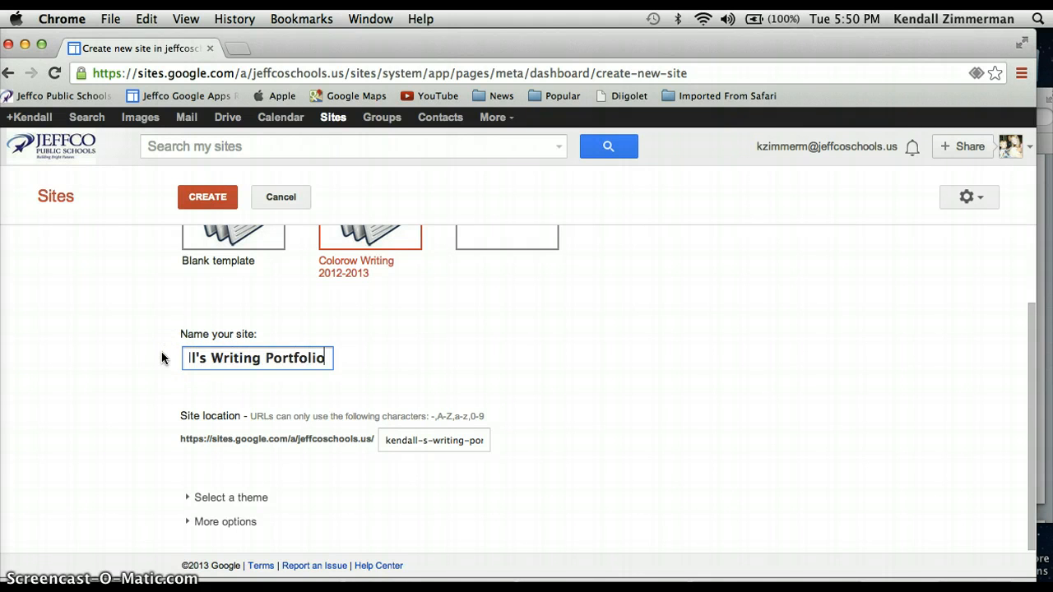
click(230, 362)
drag(230, 362, 160, 352)
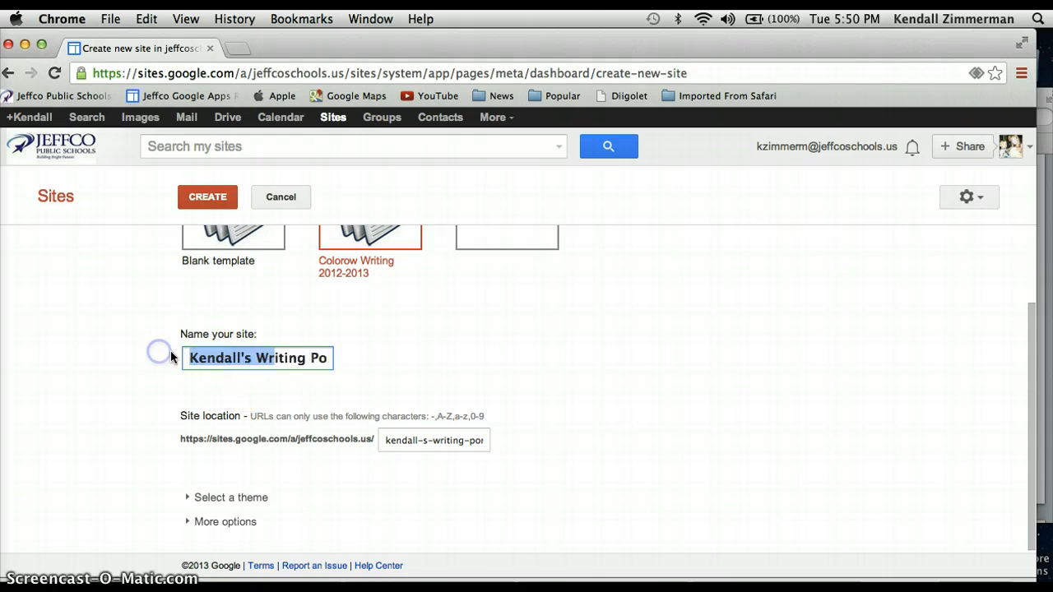
click(271, 384)
scroll(297, 403, down, 1)
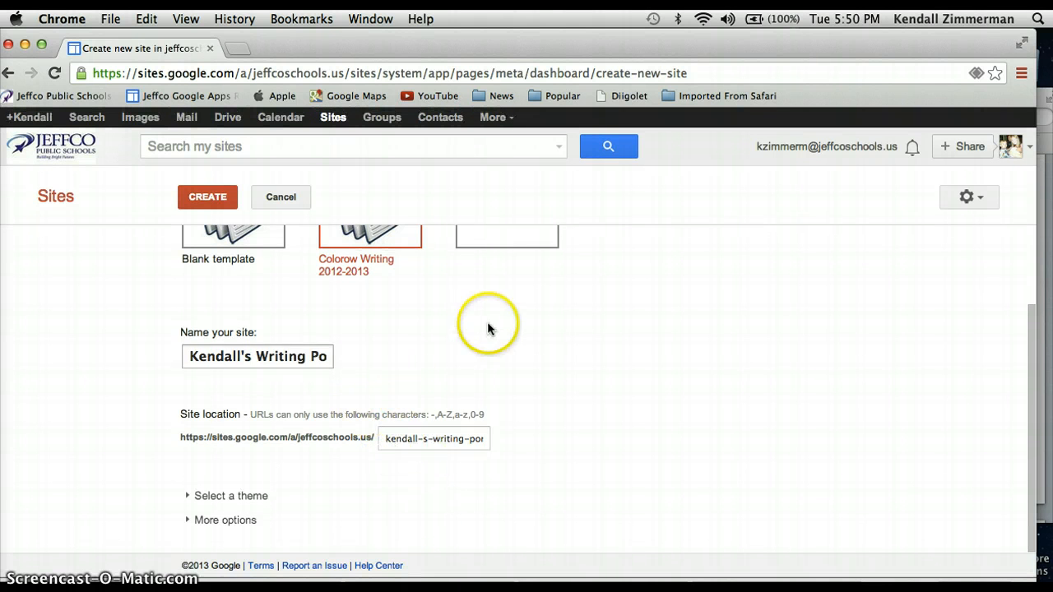
Create the writing portfolio site using the site location generated from its name.
scroll(488, 325, up, 2)
scroll(488, 325, down, 2)
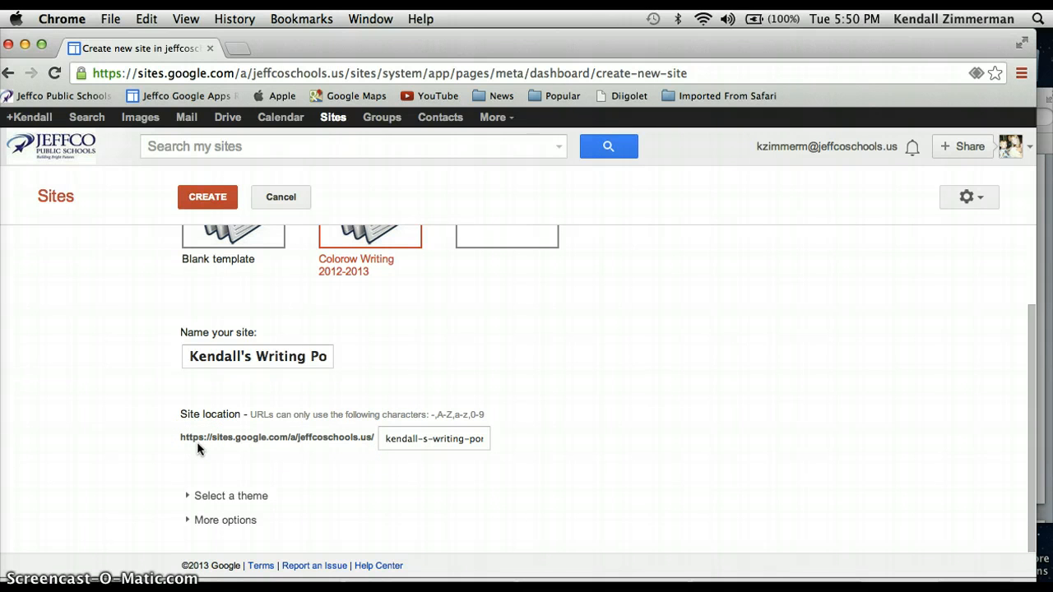
drag(410, 439, 493, 437)
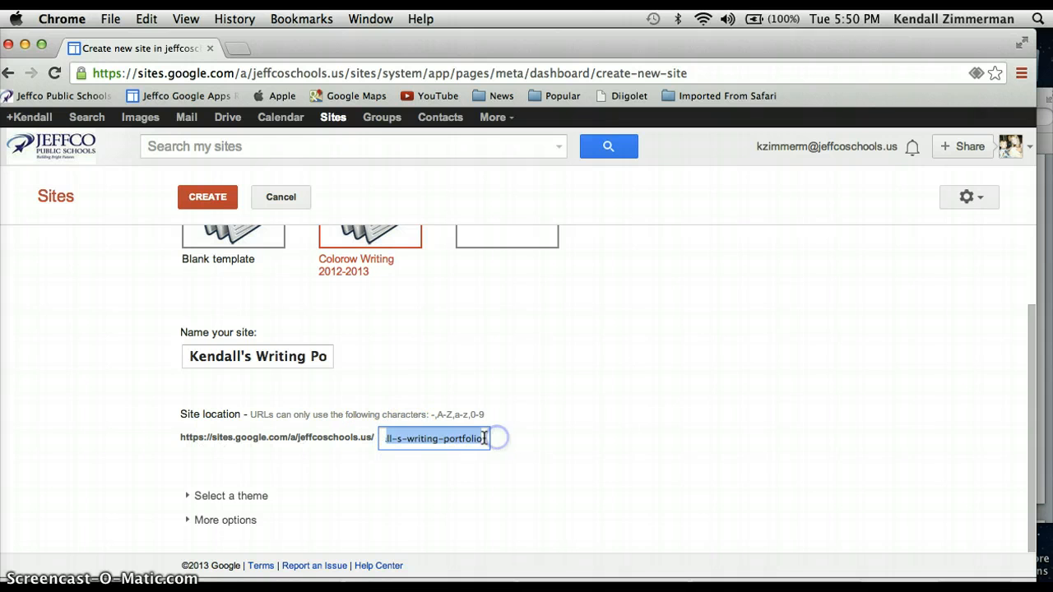
click(483, 437)
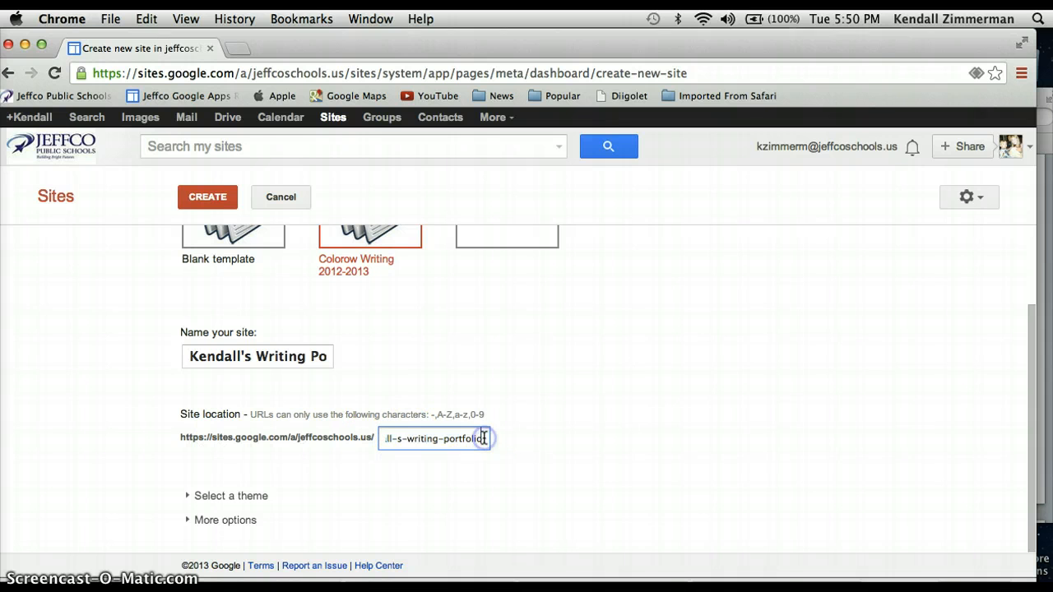
click(209, 198)
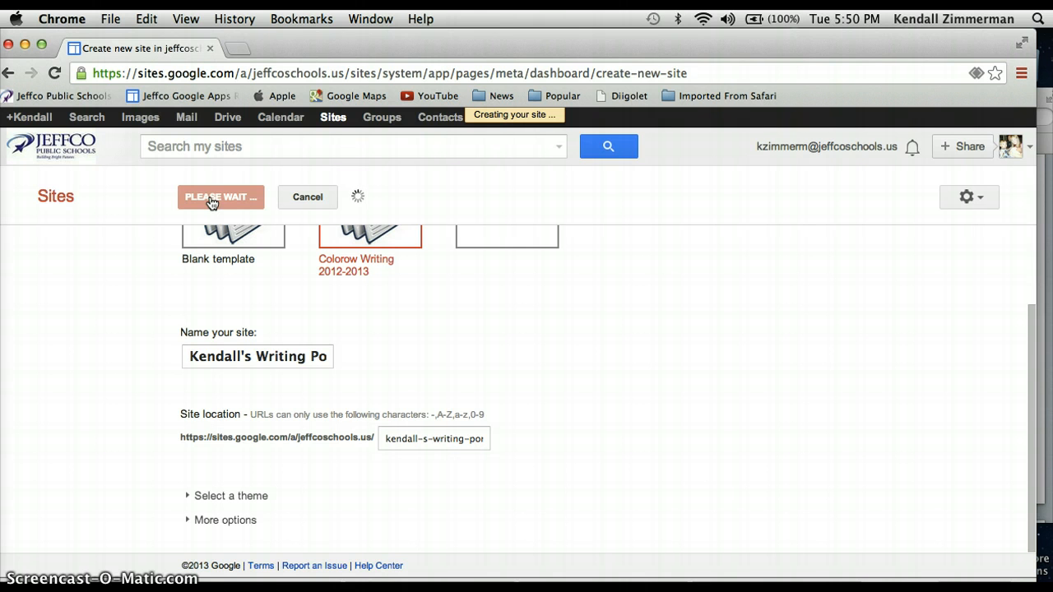
click(485, 439)
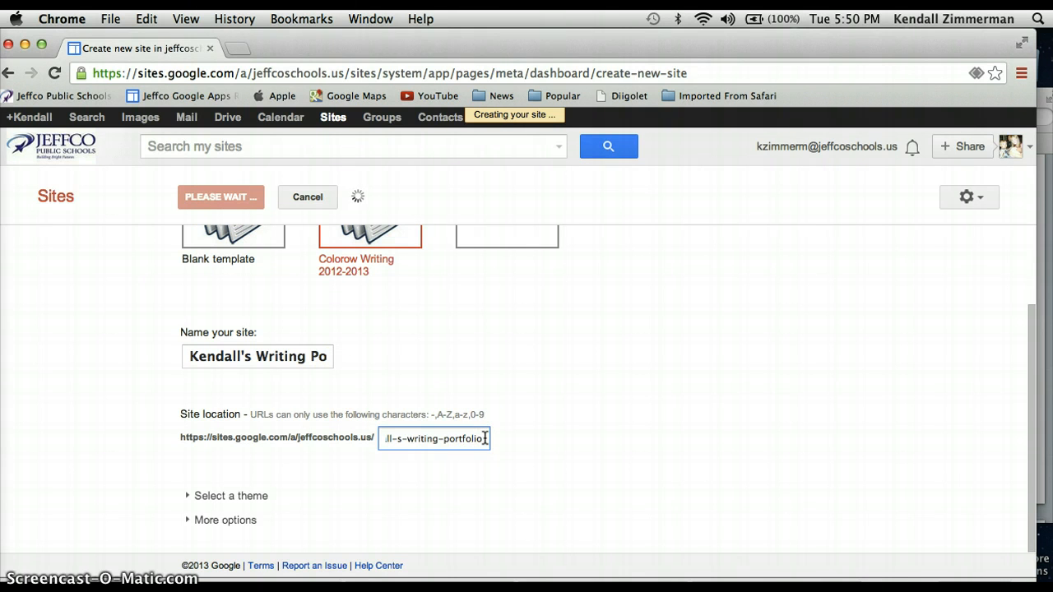
text(1)
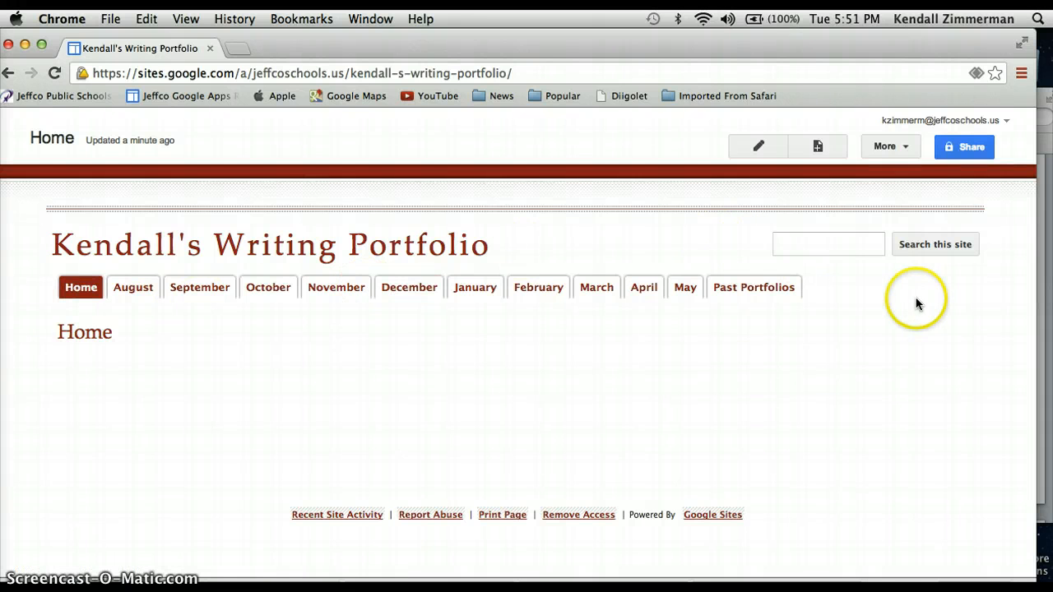
Change the site's visibility from its sharing settings to Anyone with the link and save the choice.
click(965, 154)
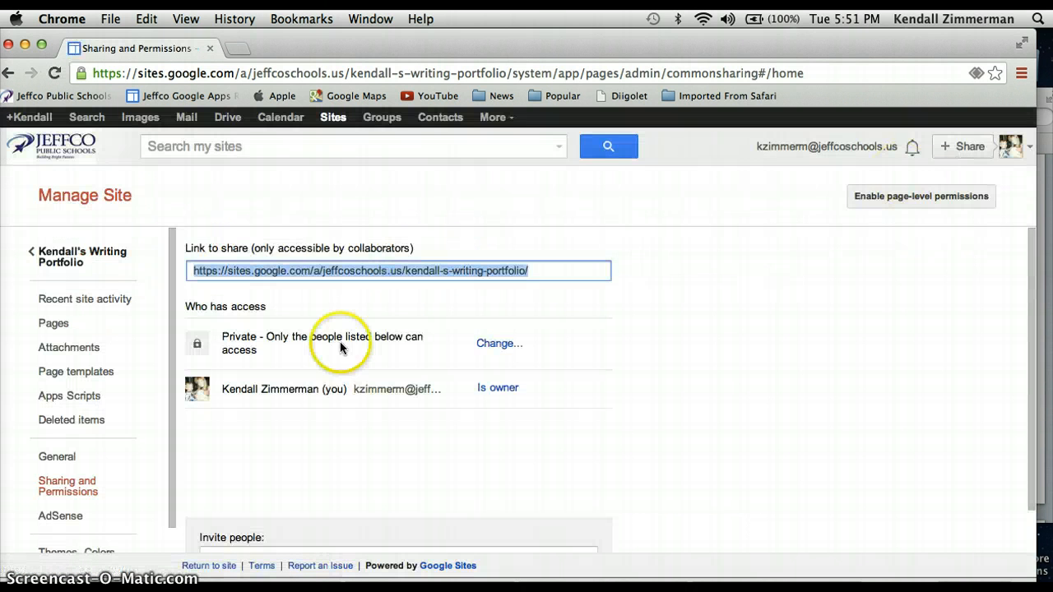
click(496, 348)
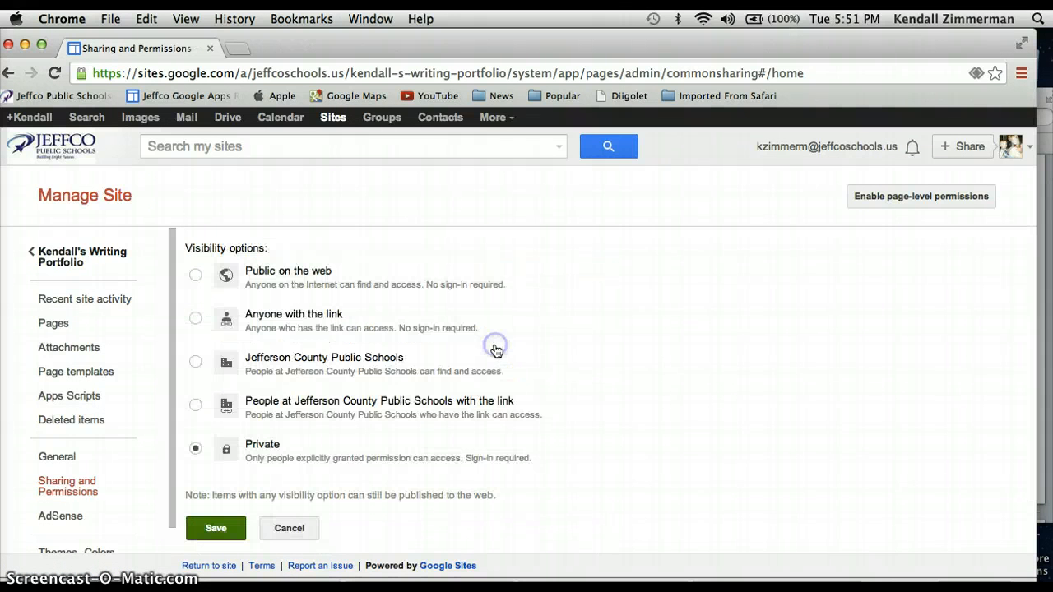
click(195, 318)
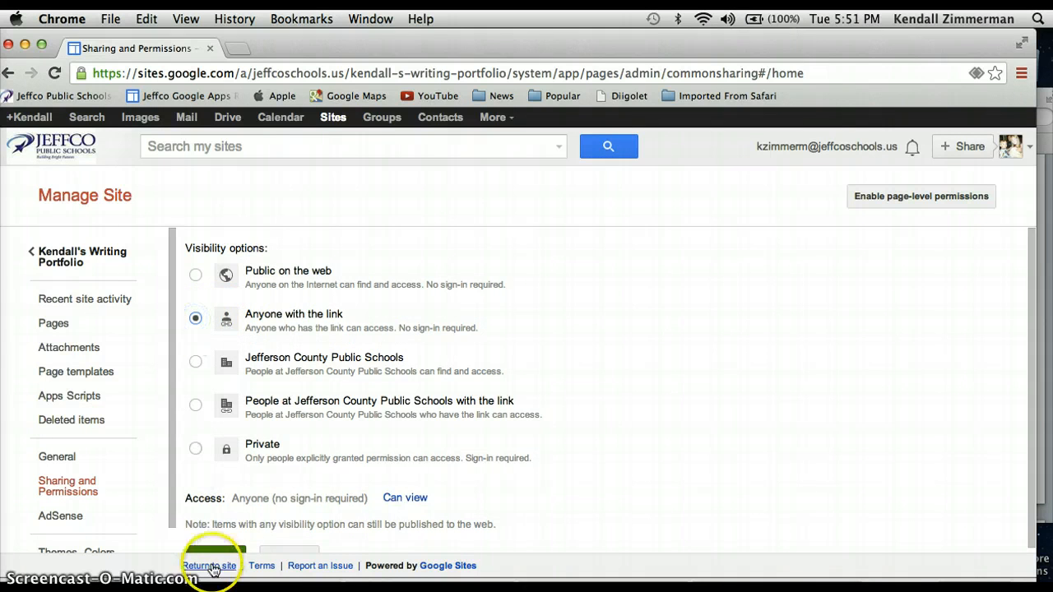
scroll(458, 426, down, 1)
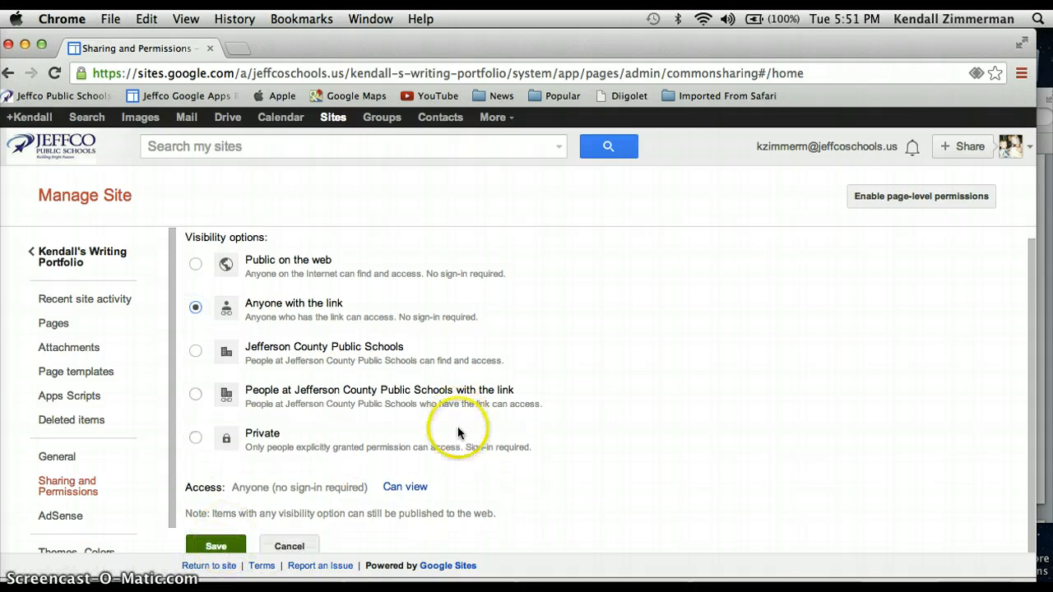
click(217, 546)
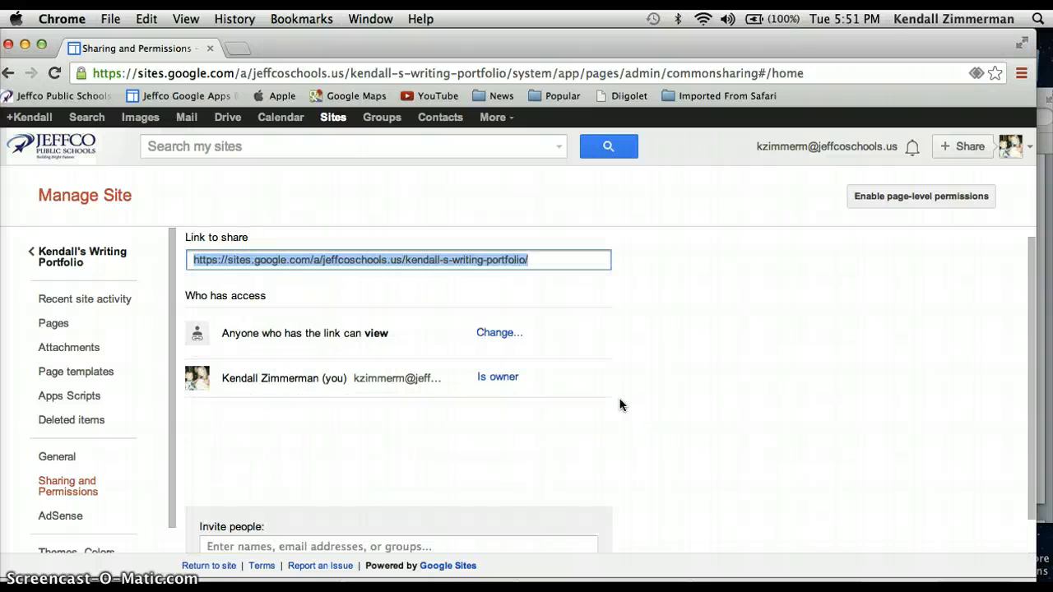
click(598, 409)
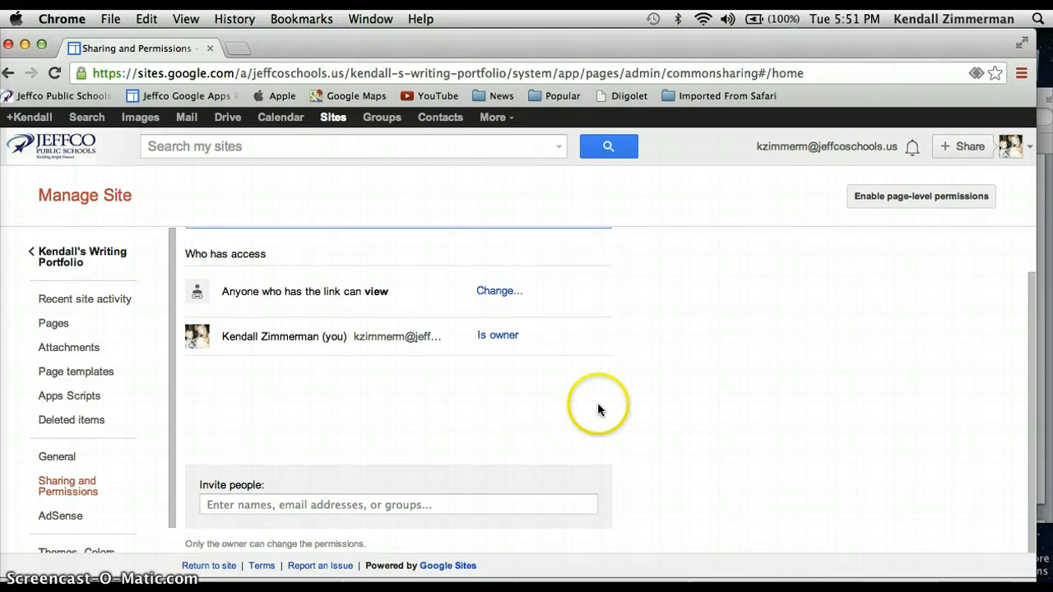
scroll(599, 411, down, 2)
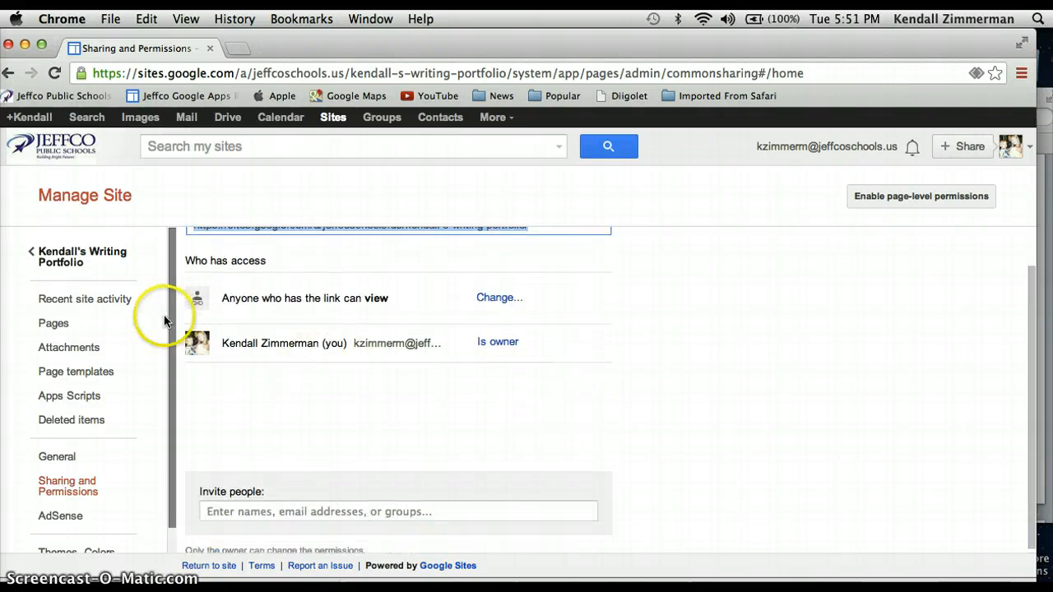
Return to the writing portfolio's Home page and copy its full web address.
click(67, 252)
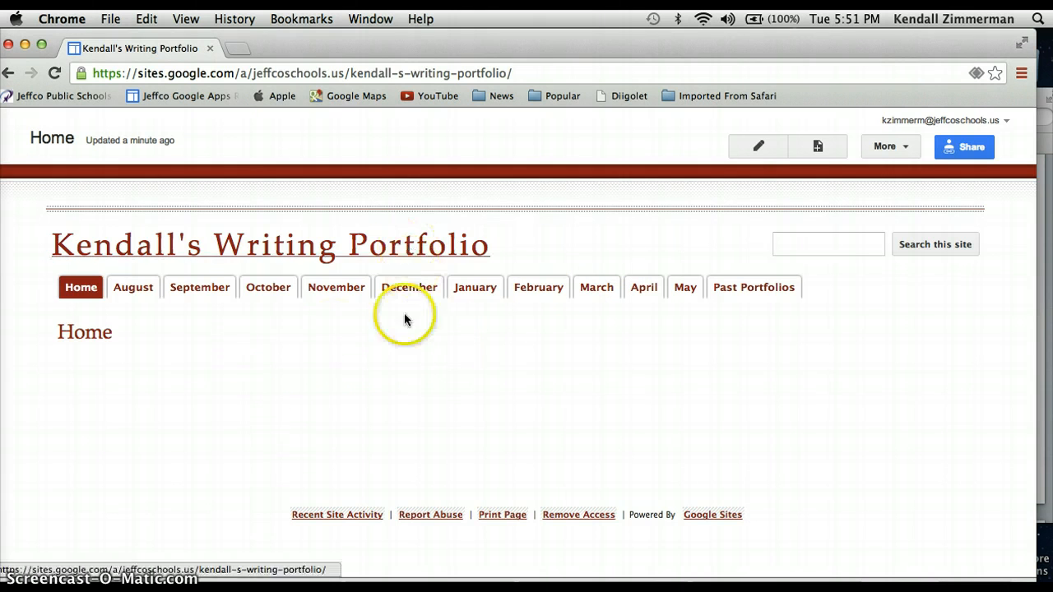
click(405, 287)
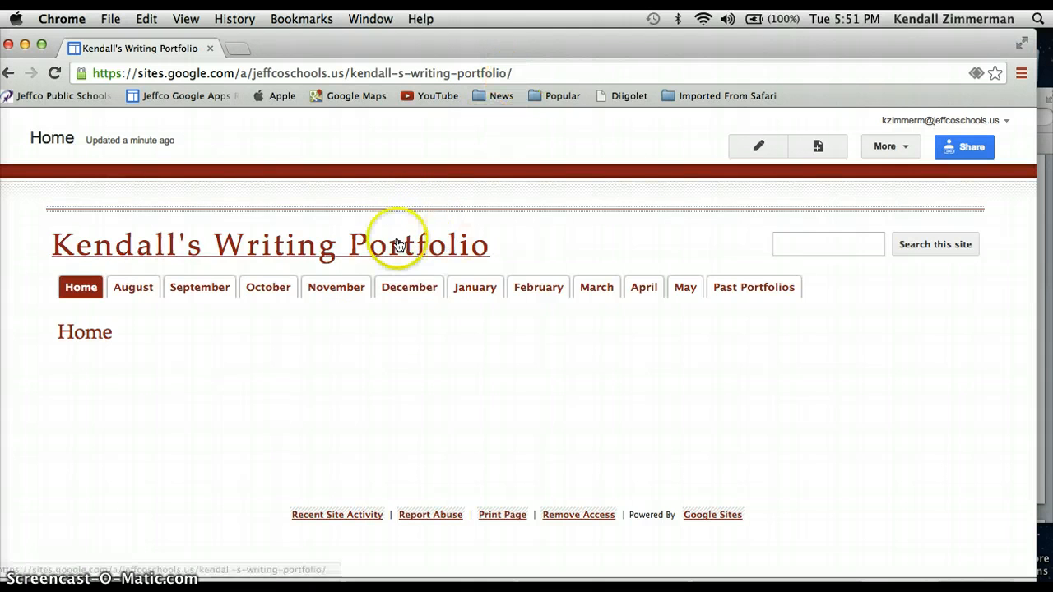
click(74, 291)
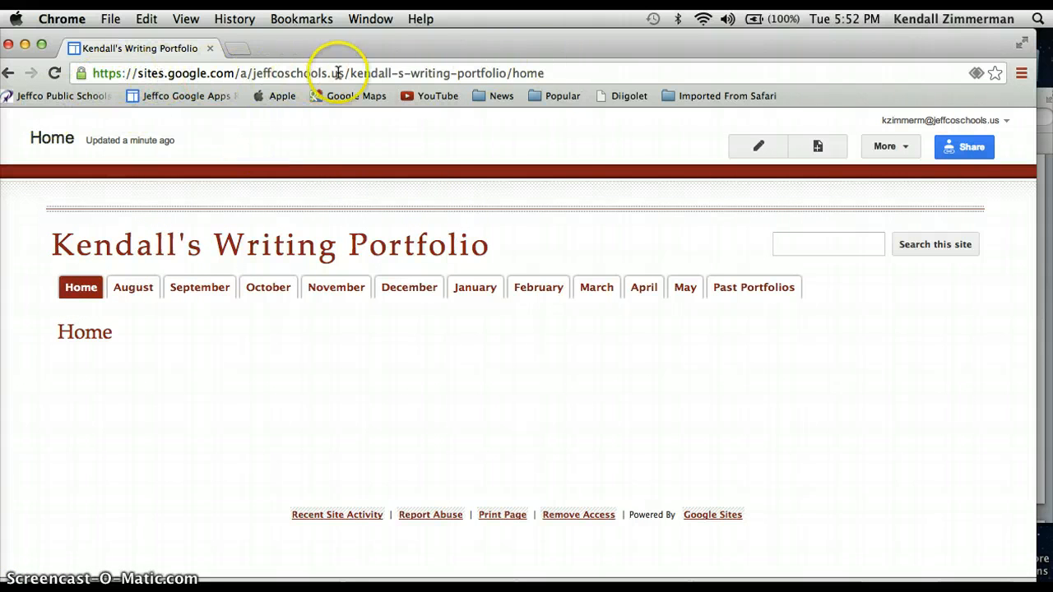
click(554, 72)
key(super+c)
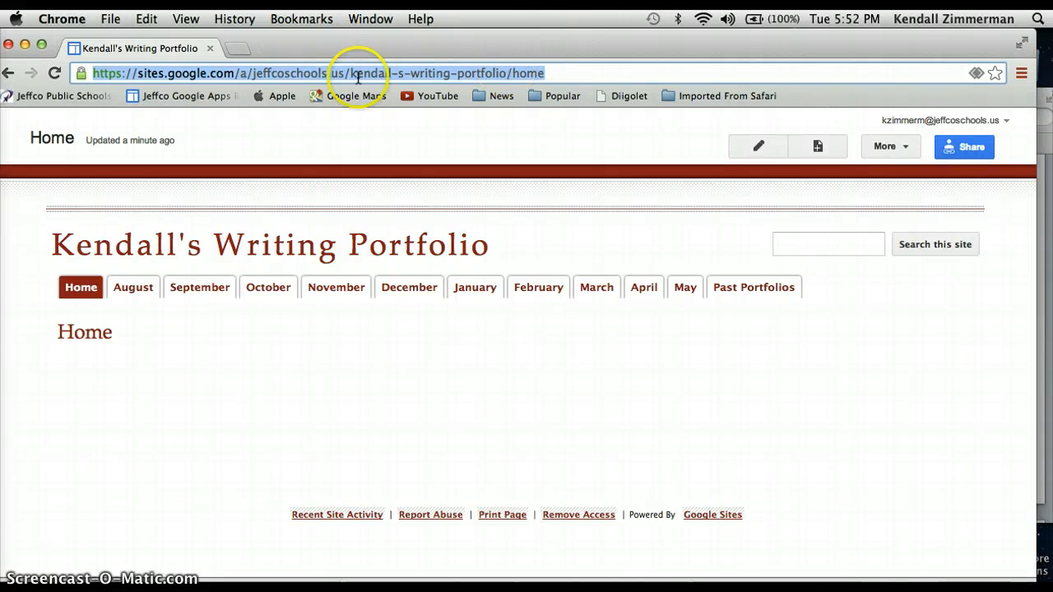
Open Gmail in a new browser tab and start composing a new message.
click(238, 51)
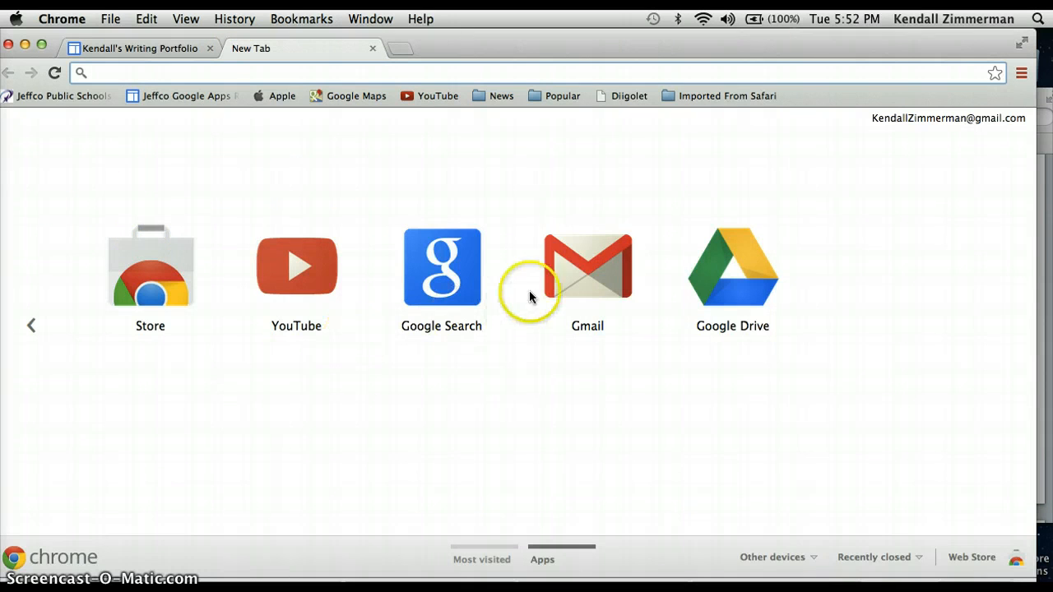
click(580, 282)
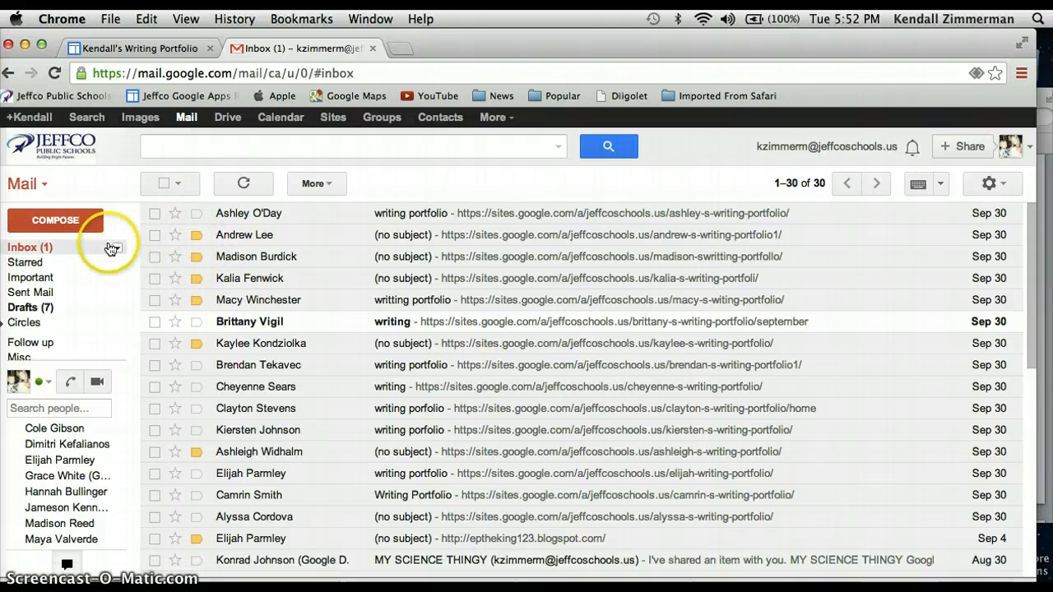
click(60, 223)
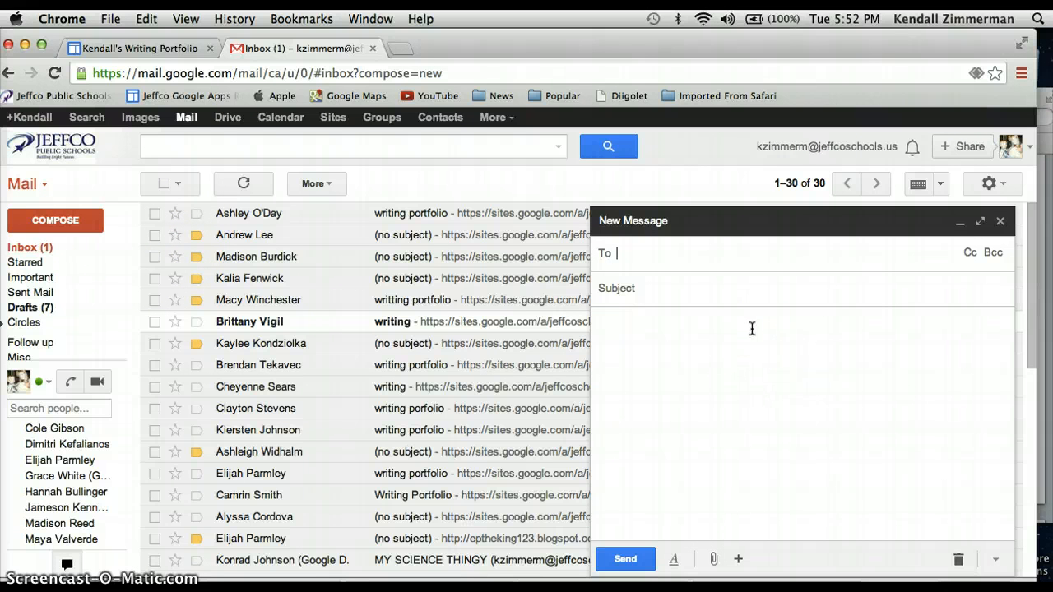
text(kend)
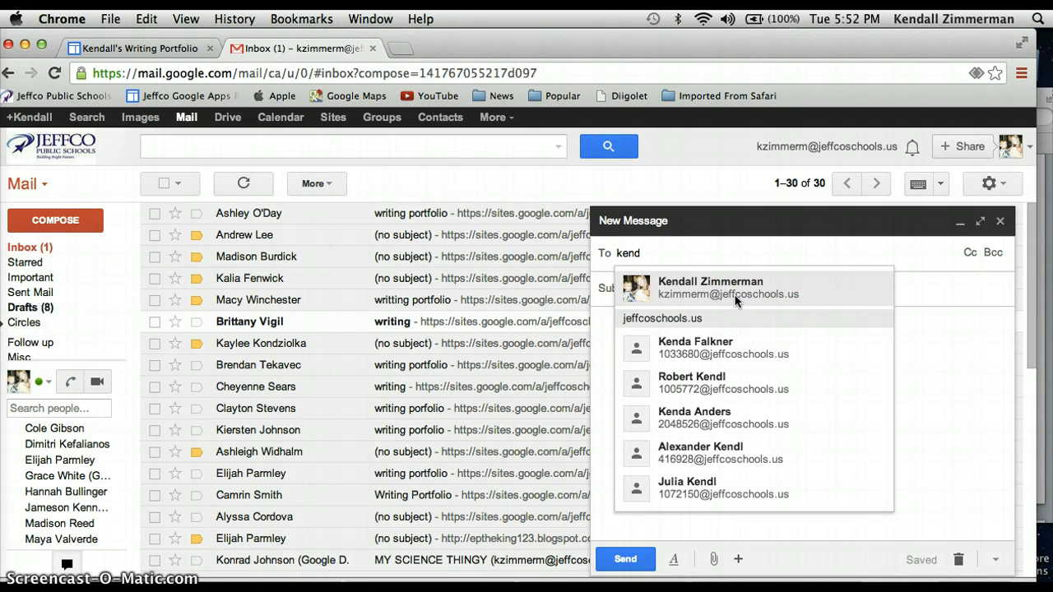
click(706, 286)
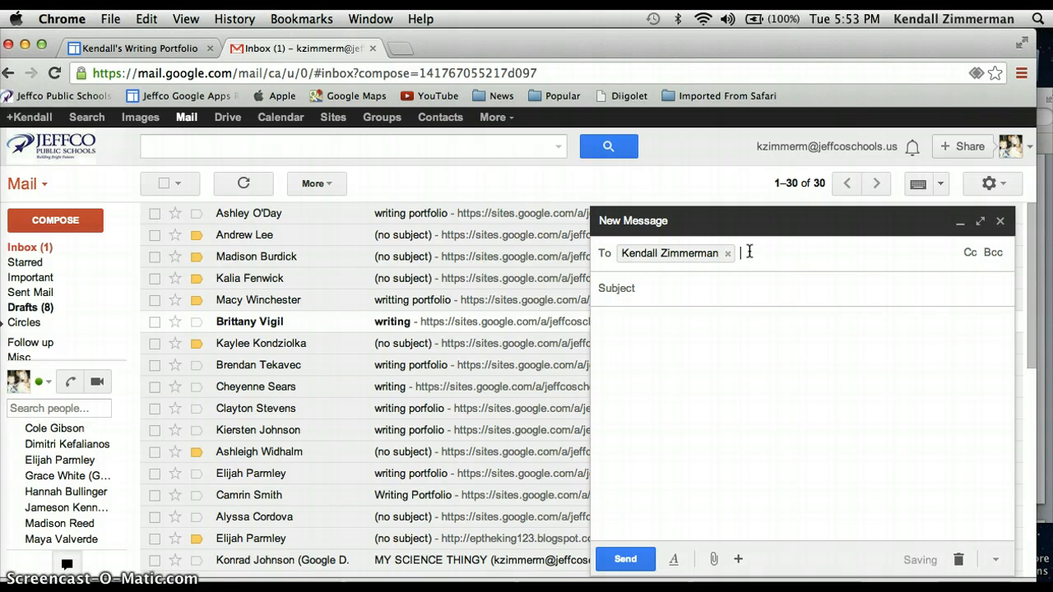
key(BackSpace)
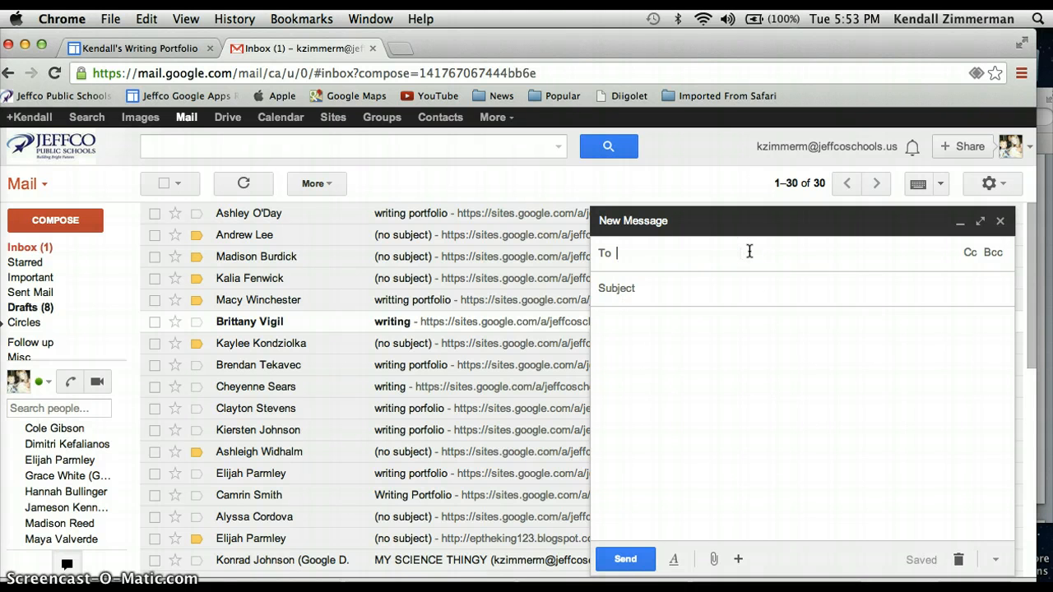
text(nicole yel)
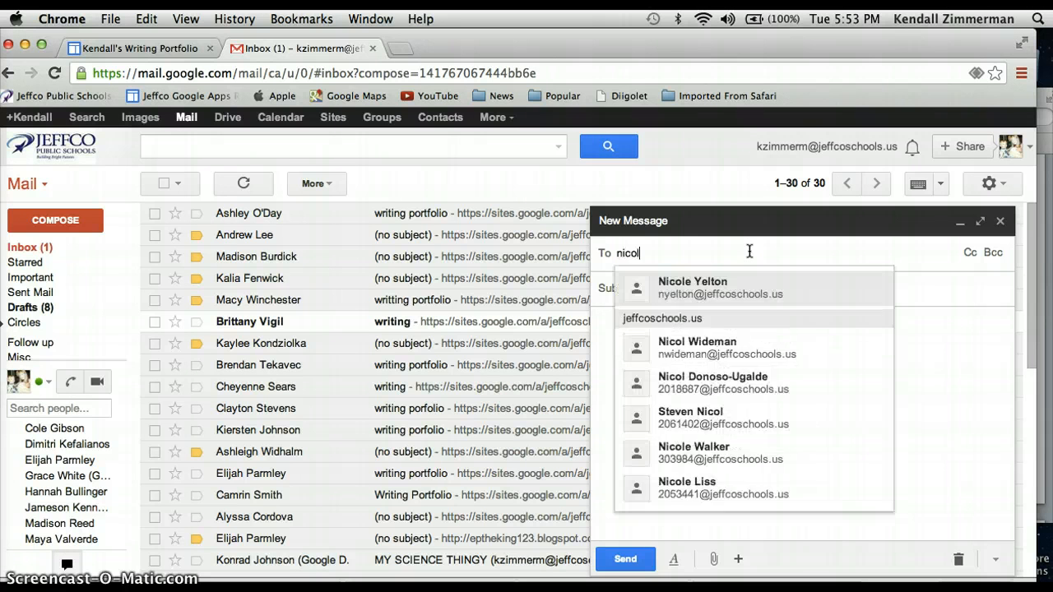
click(724, 288)
key(BackSpace)
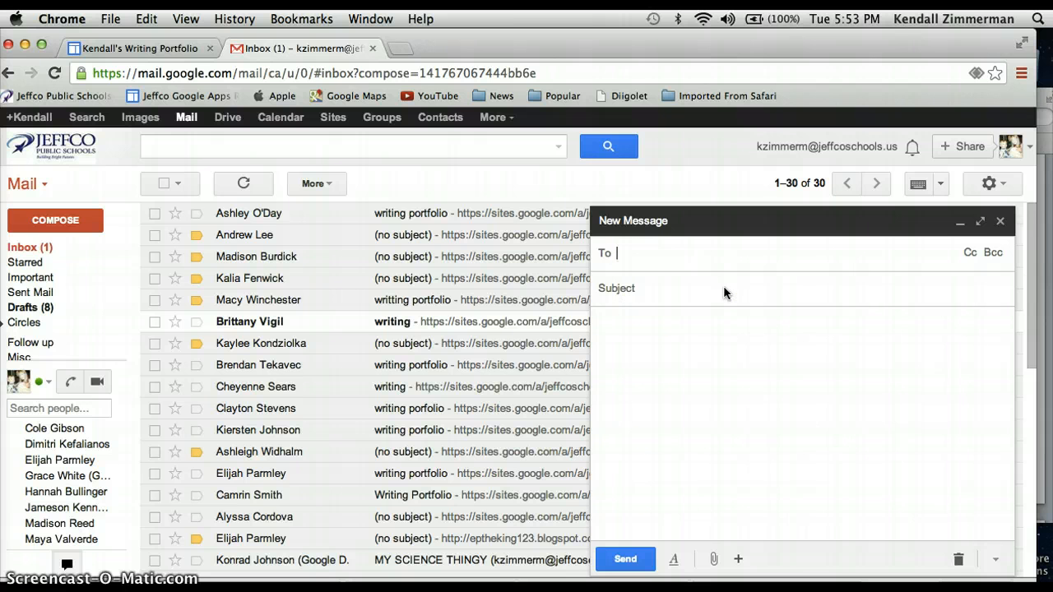
text(st)
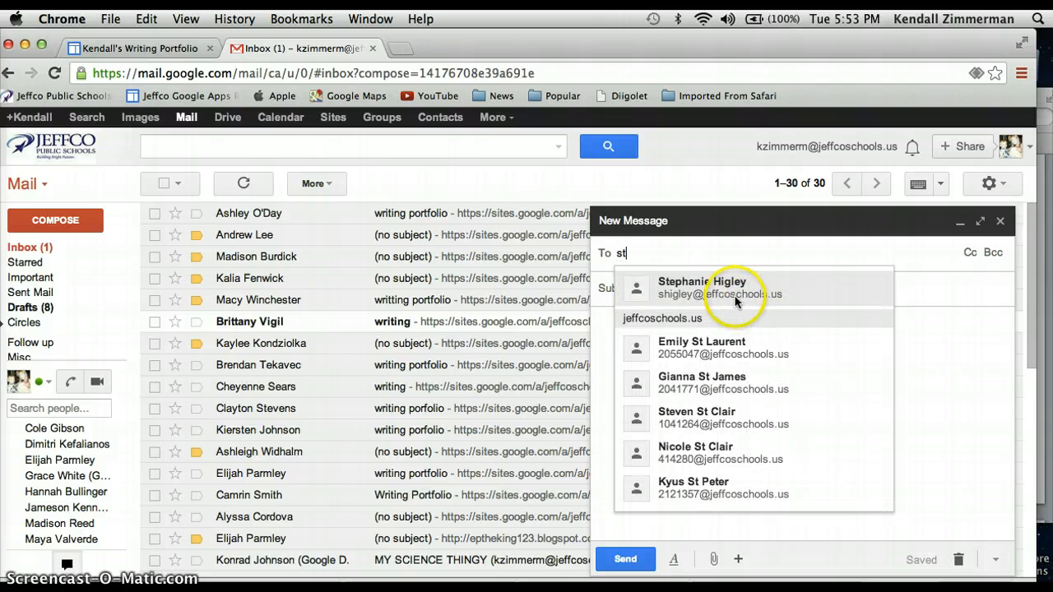
click(735, 297)
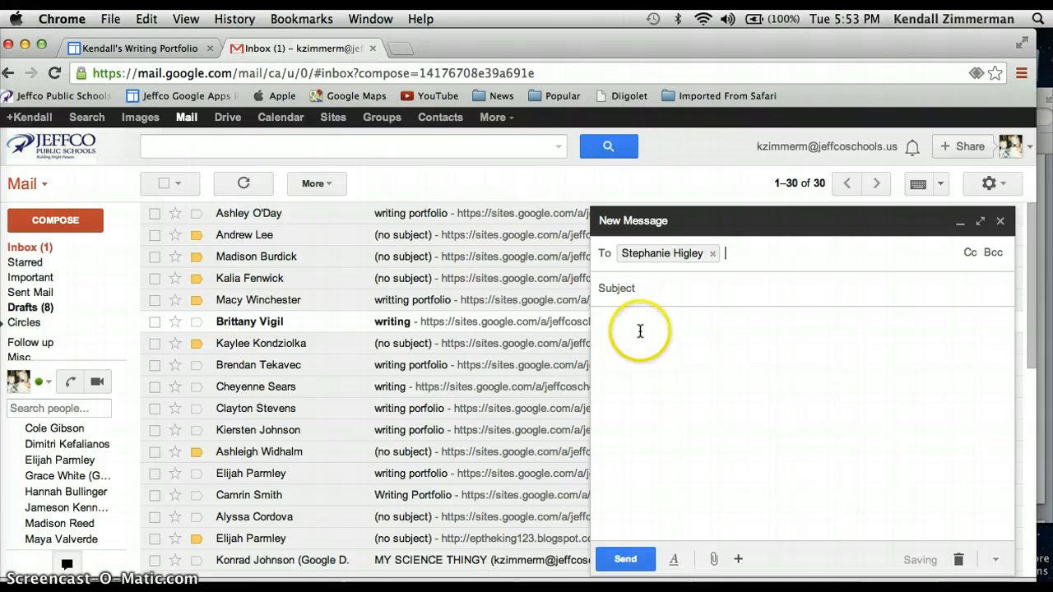
Give the message the subject "Writing Portfolio" and paste the copied site address into its body.
click(659, 293)
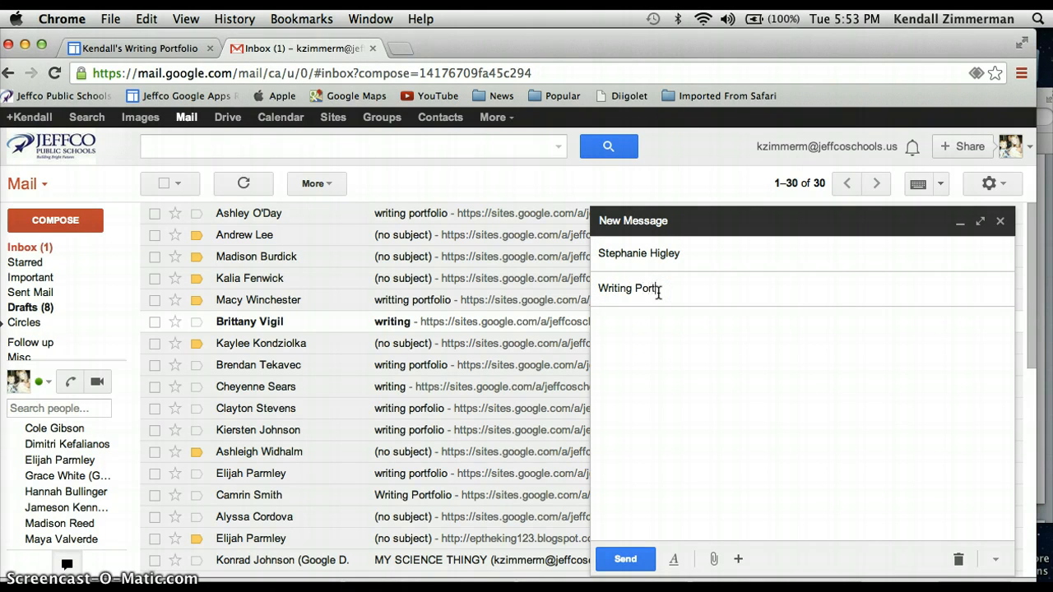
click(666, 350)
click(640, 356)
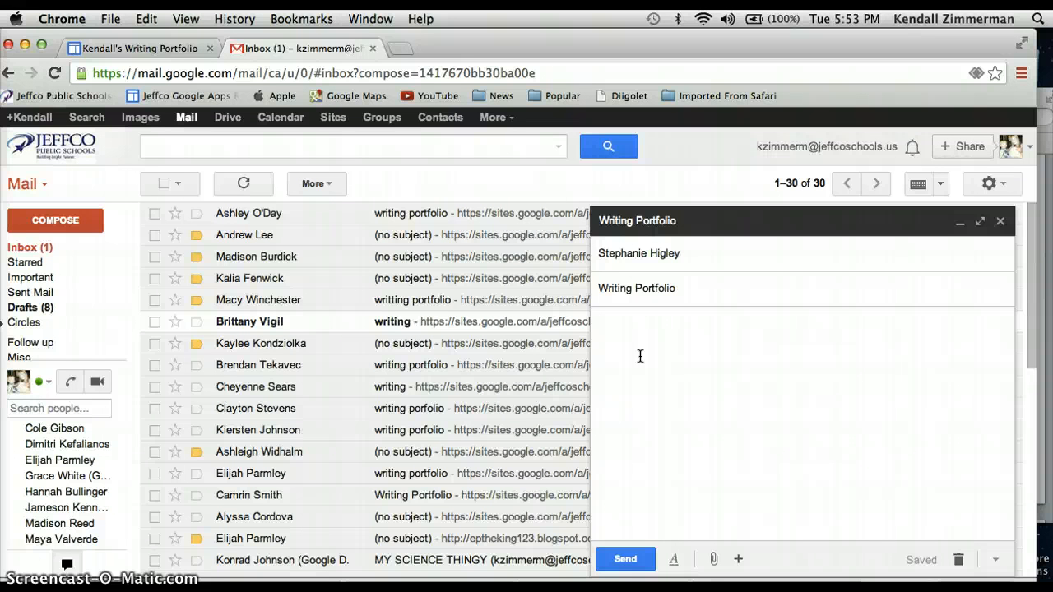
key(super+v)
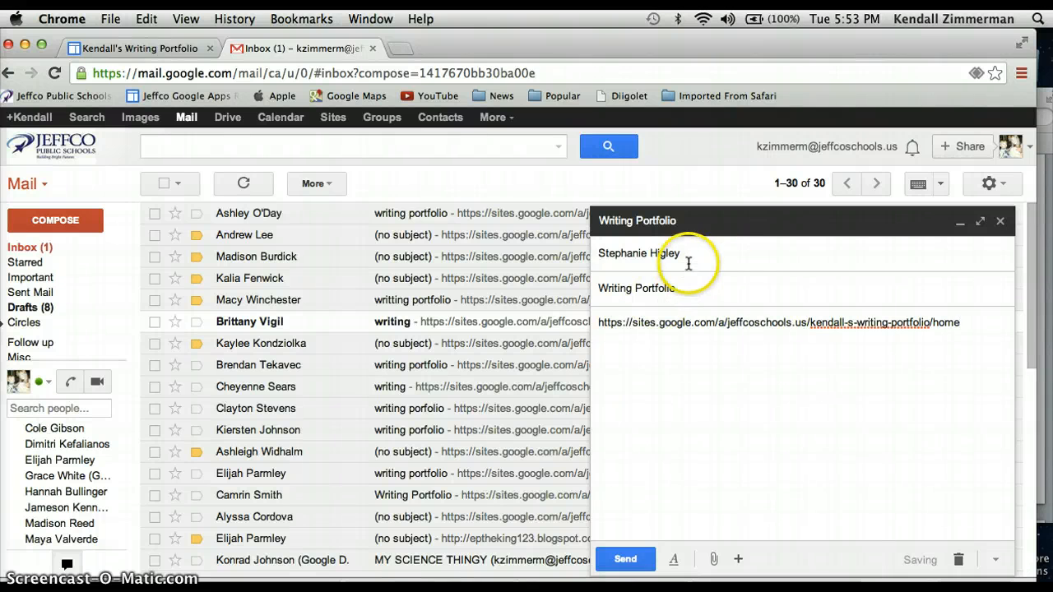
Send the message to the account owner's own address instead of the current recipient and refresh the inbox.
click(688, 260)
key(BackSpace)
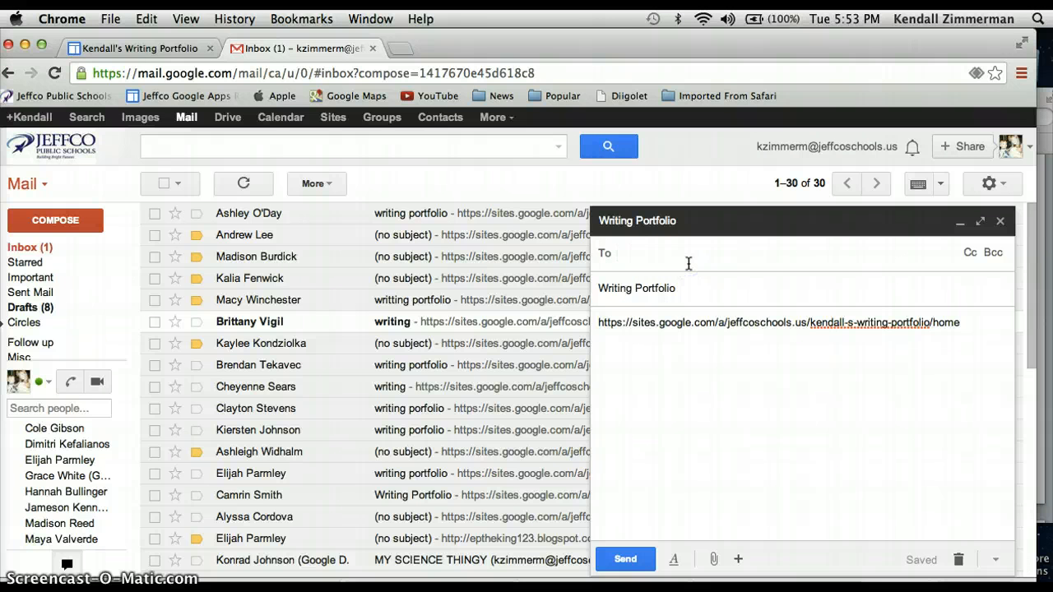
text(ken)
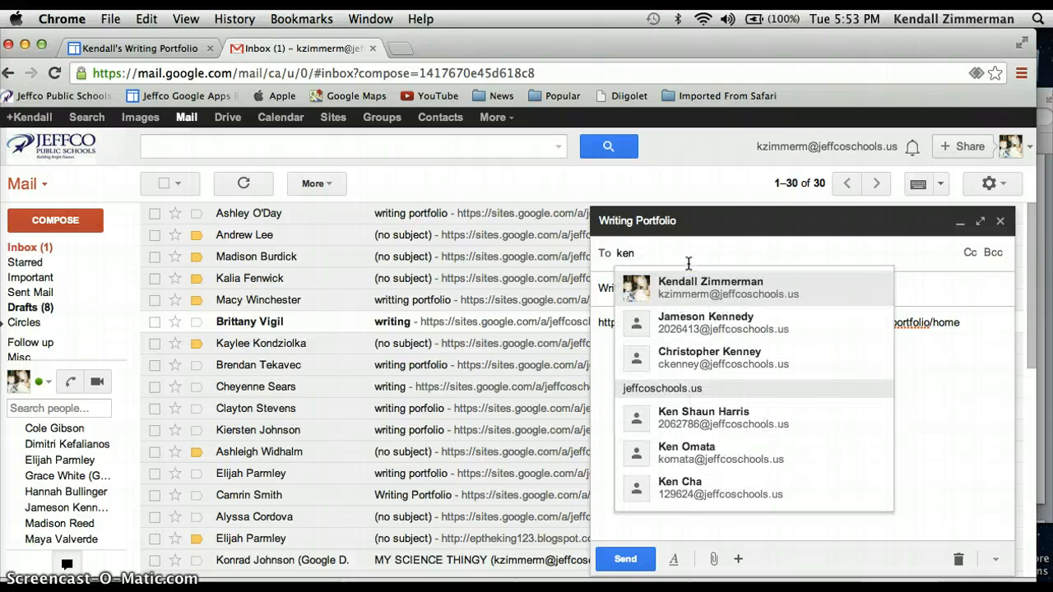
click(666, 288)
click(632, 560)
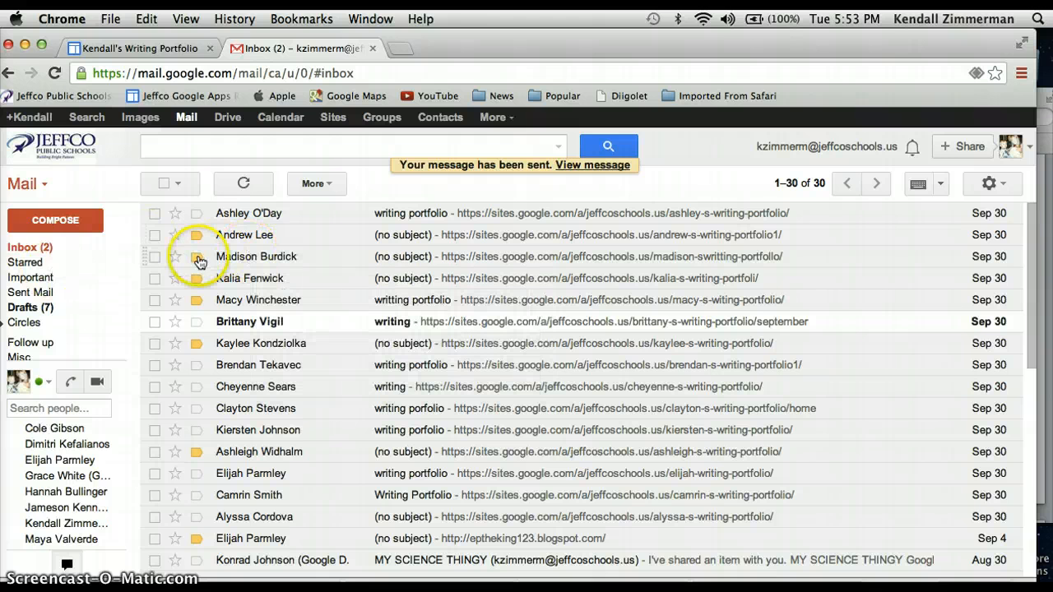
click(27, 248)
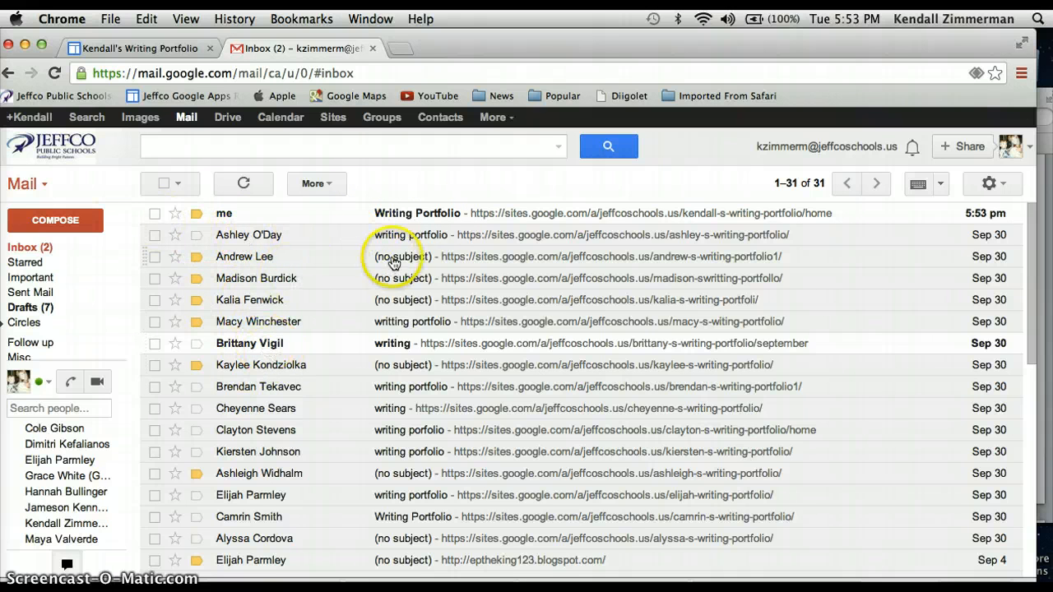
Return to the portfolio site's browser tab, search the web for "5/6 colorow" and open the class site's Writing page.
click(169, 52)
click(227, 80)
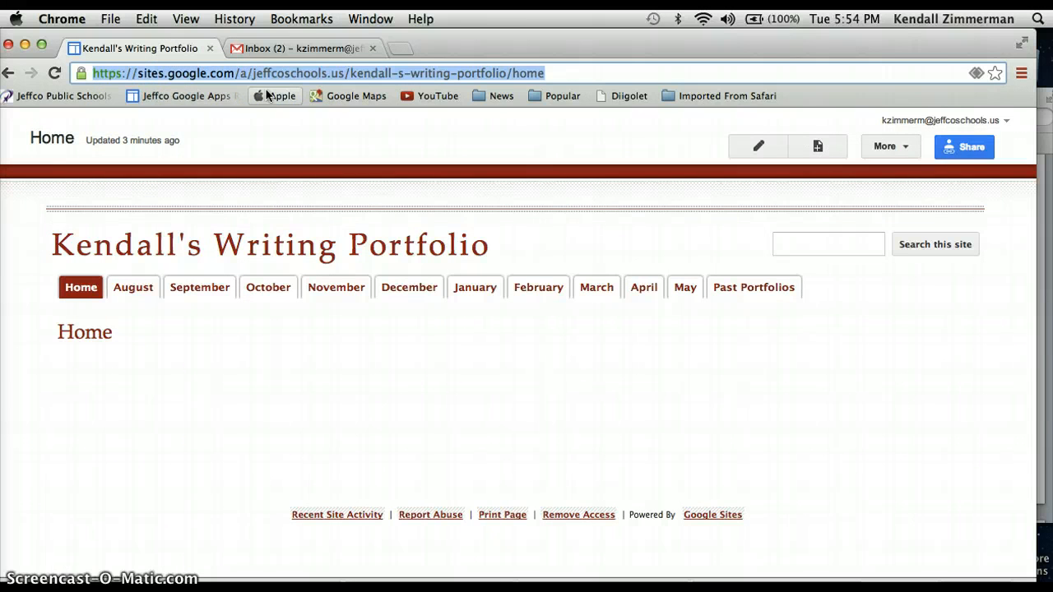
text(5/6 colorow)
key(Return)
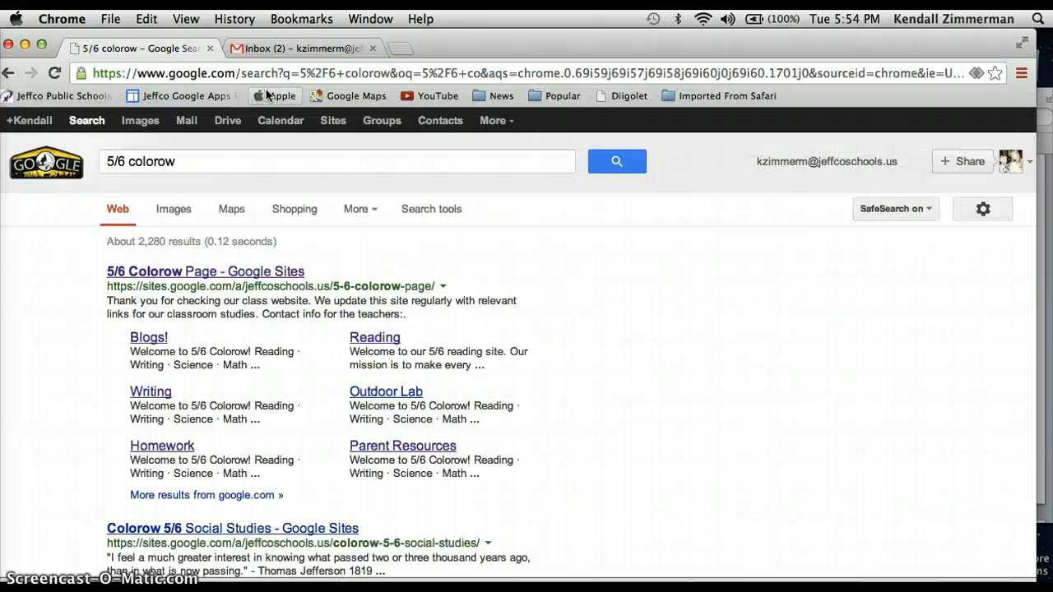
click(151, 395)
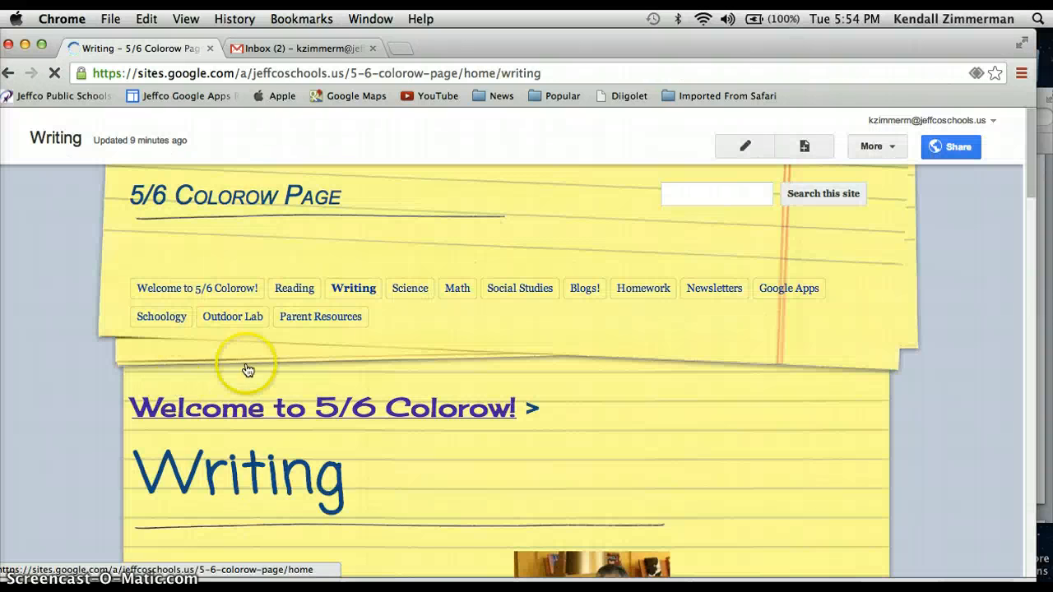
Examine the three teachers' lists of student portfolio links under Writing Portfolios 2011-2012 on the Writing page.
scroll(982, 473, down, 5)
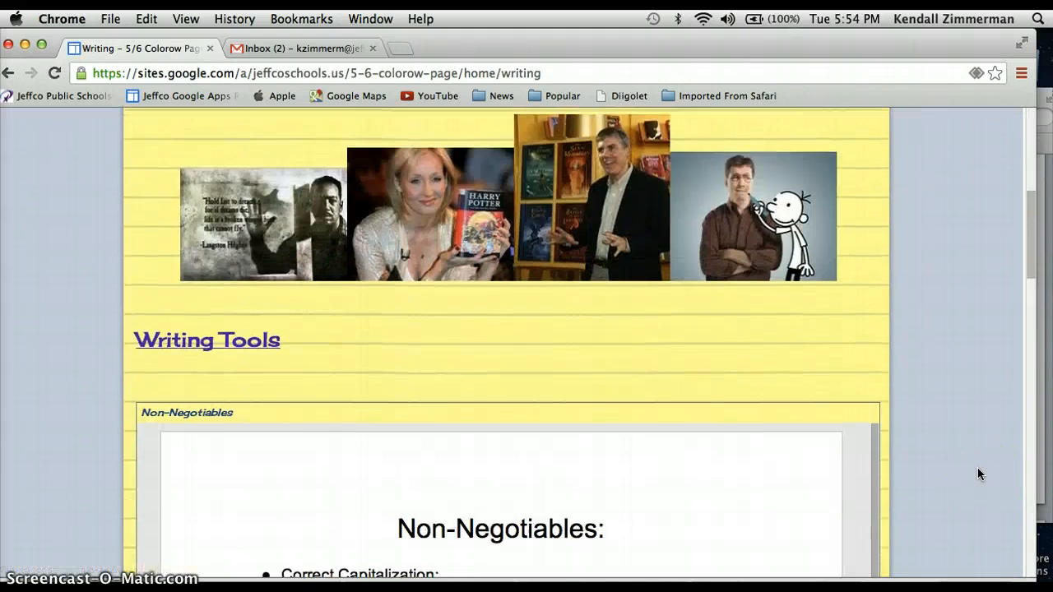
scroll(979, 473, down, 10)
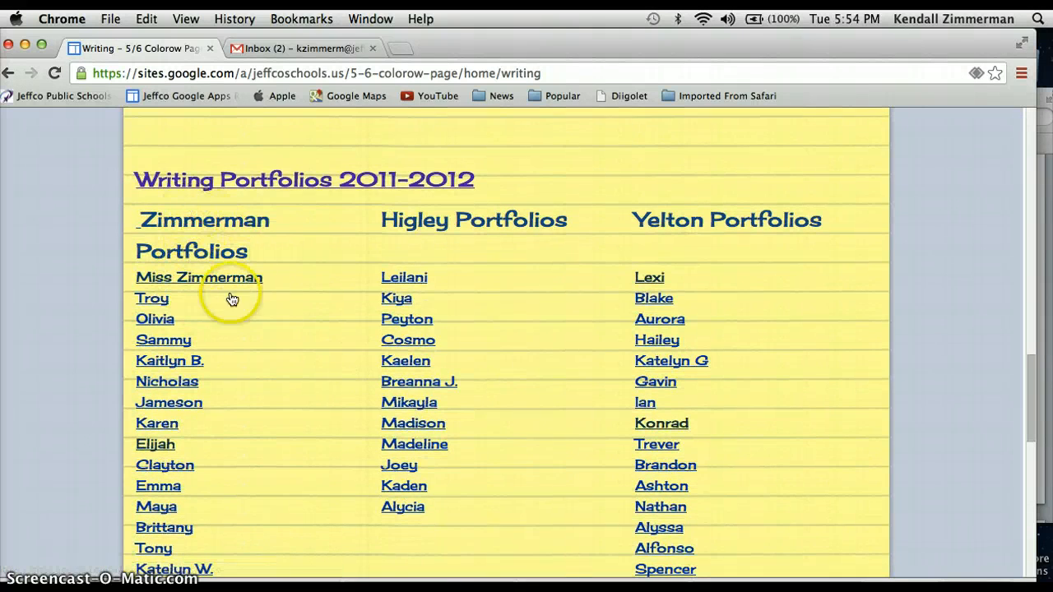
scroll(233, 377, down, 3)
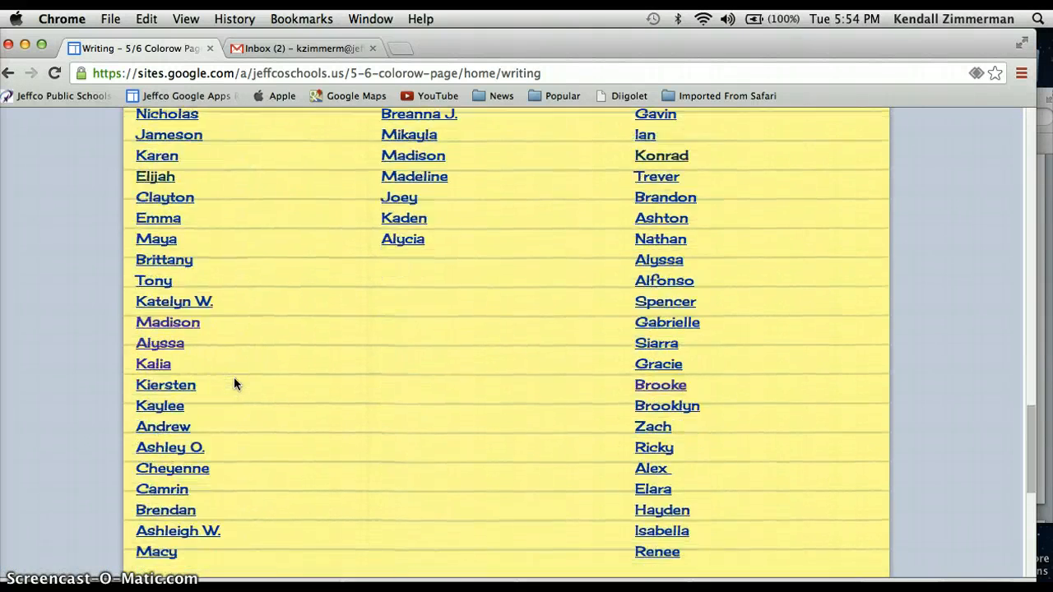
scroll(235, 381, up, 4)
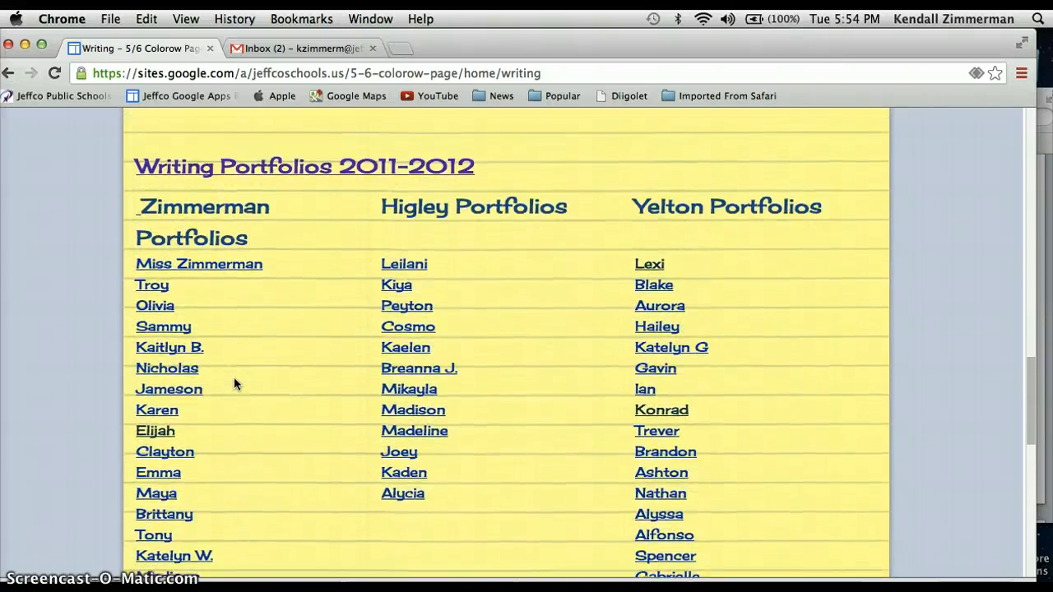
scroll(235, 380, down, 4)
scroll(234, 380, up, 2)
scroll(233, 382, up, 1)
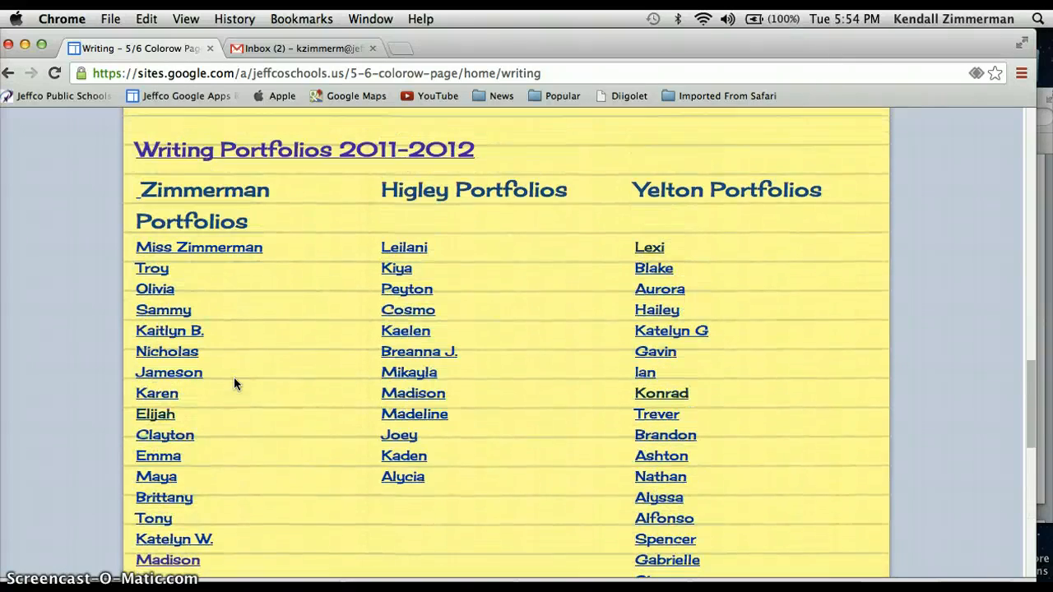
click(458, 337)
scroll(458, 337, down, 5)
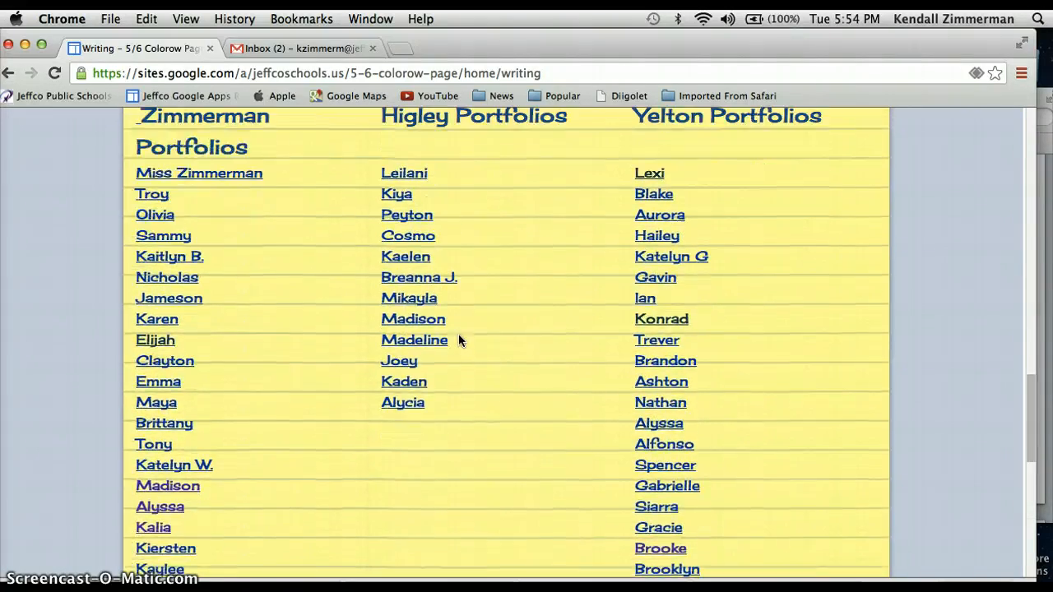
scroll(458, 337, up, 3)
scroll(458, 340, up, 6)
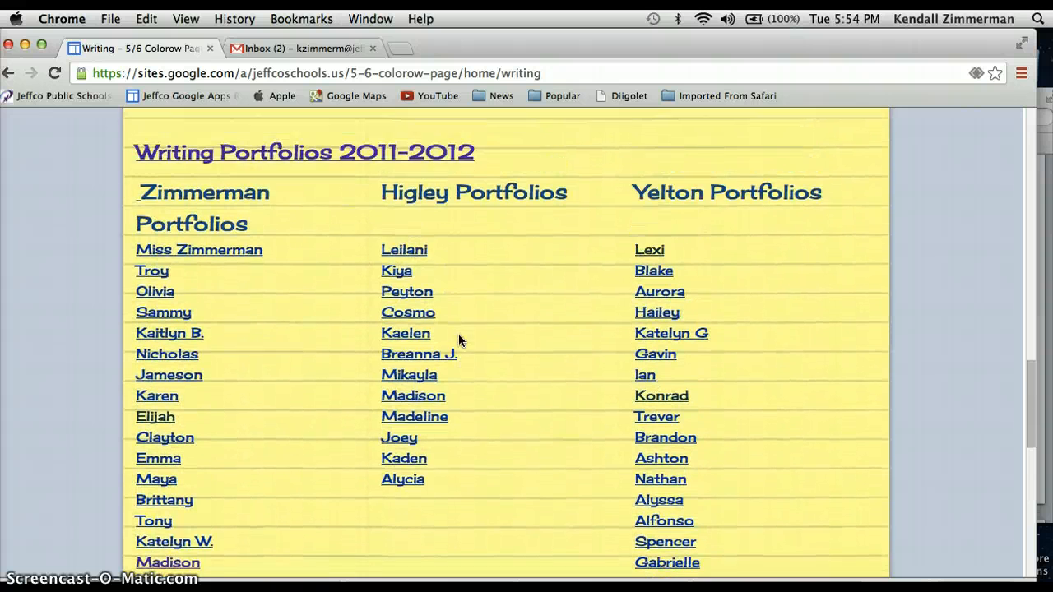
scroll(458, 340, up, 2)
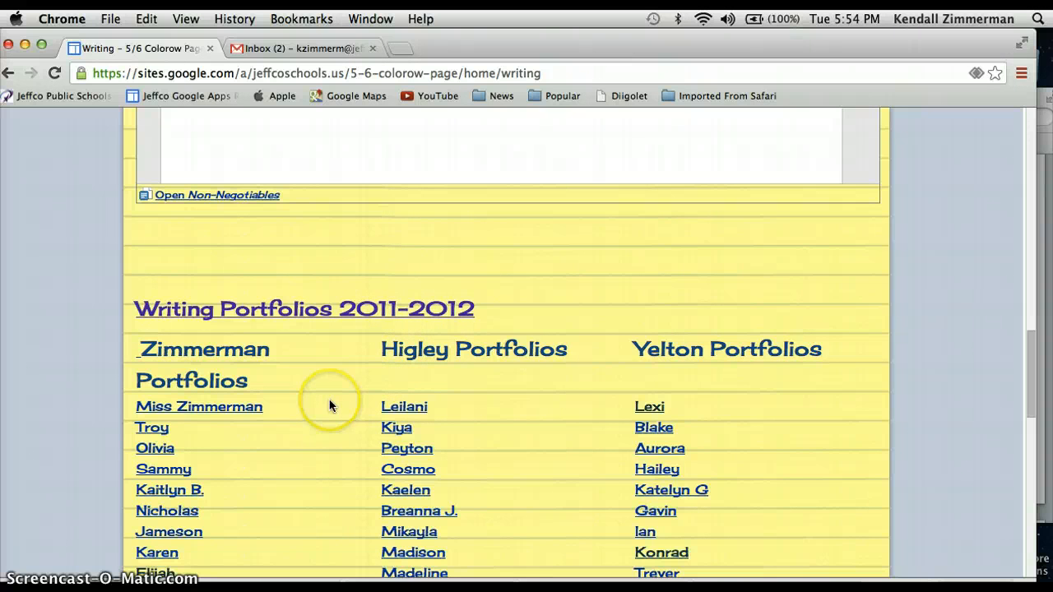
scroll(329, 405, down, 5)
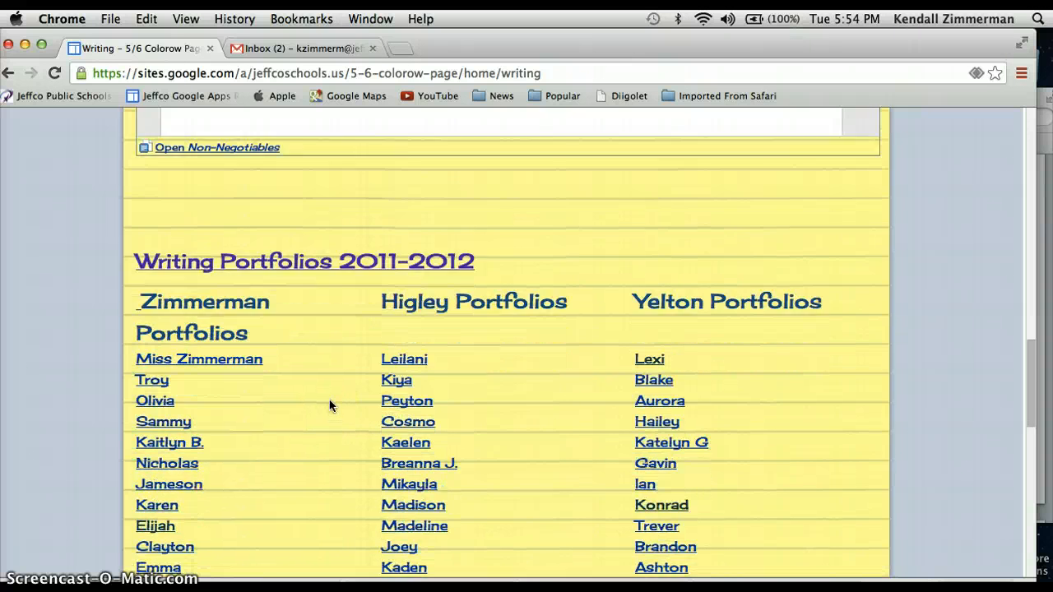